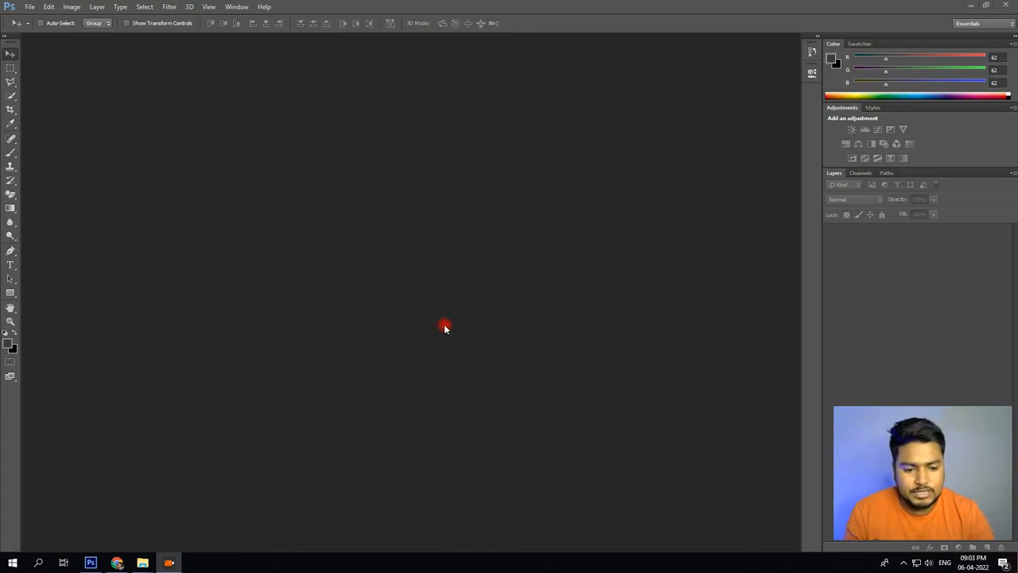
Open the girl, wings, fantasy-4799349__480 and Lighting-PNG-File-Download-Free images together from the newv folder on the Desktop.
{"action": "left_click", "coordinate": [538, 318]}
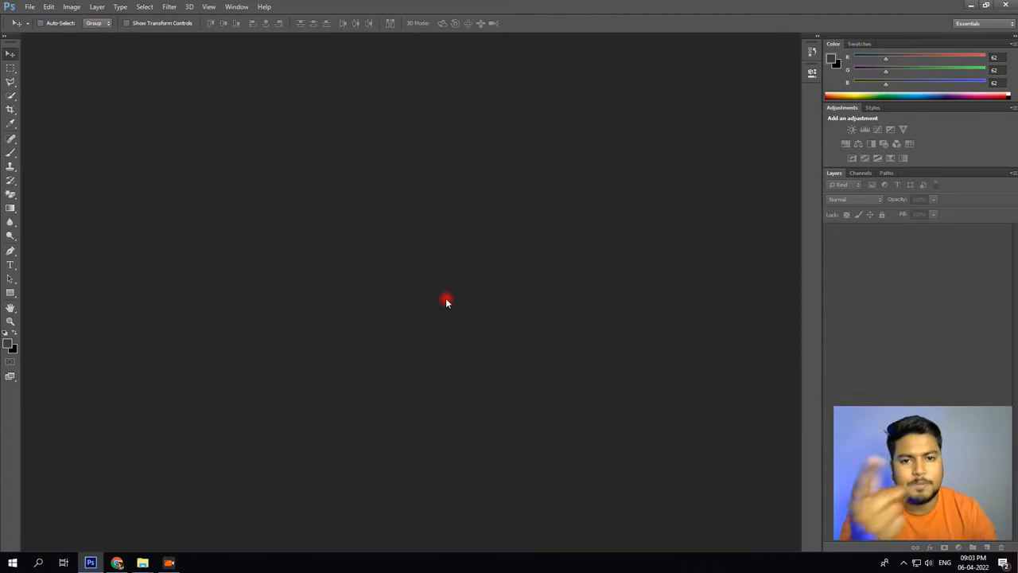
{"action": "double_click", "coordinate": [404, 242]}
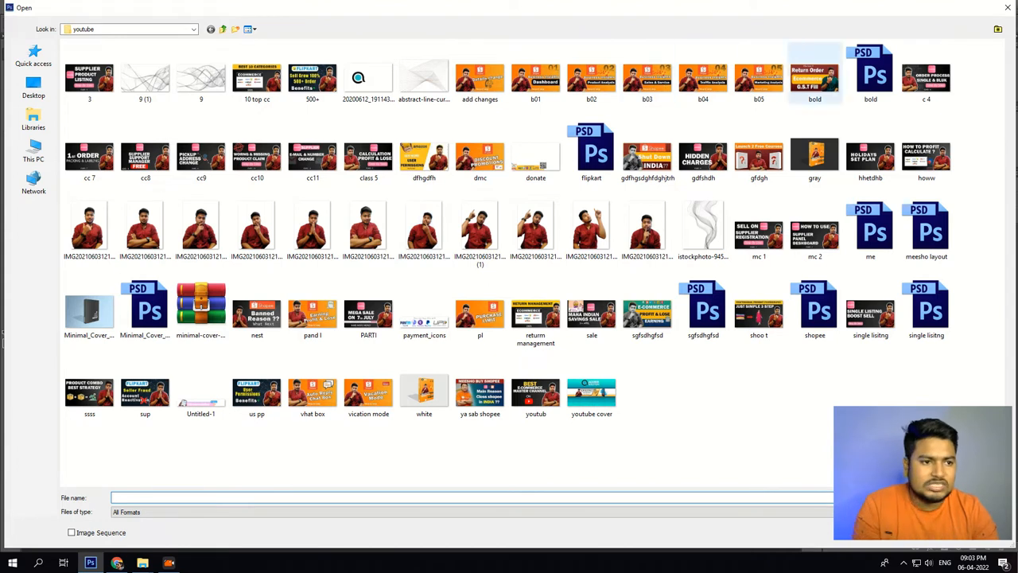
{"action": "left_click", "coordinate": [30, 92]}
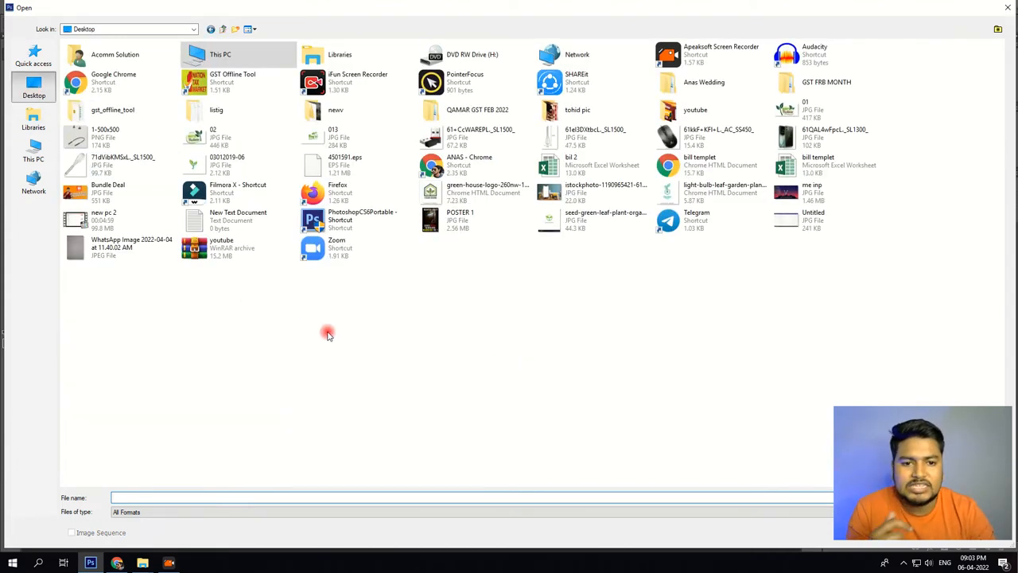
{"action": "double_click", "coordinate": [324, 119]}
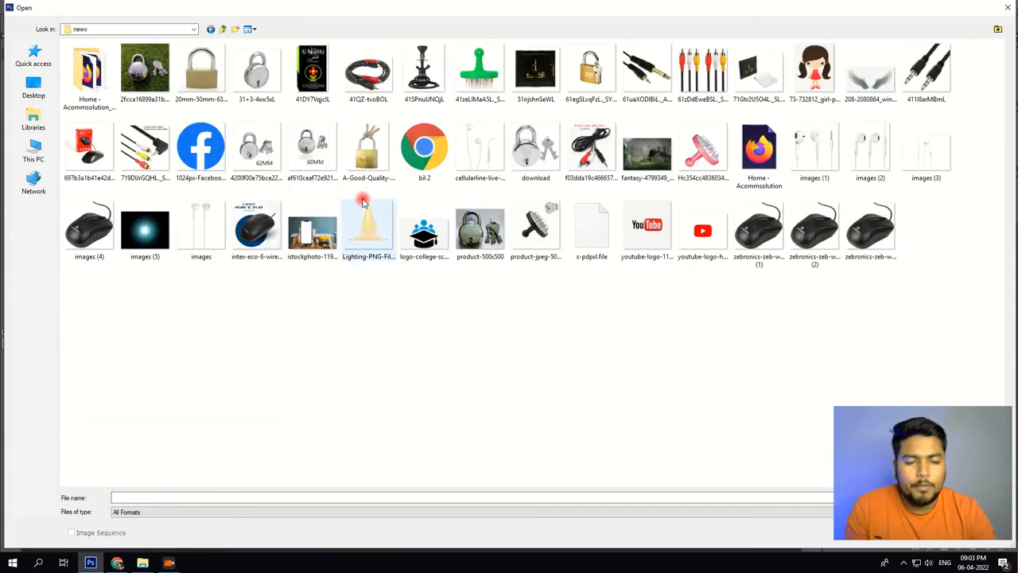
{"action": "left_click", "coordinate": [663, 181]}
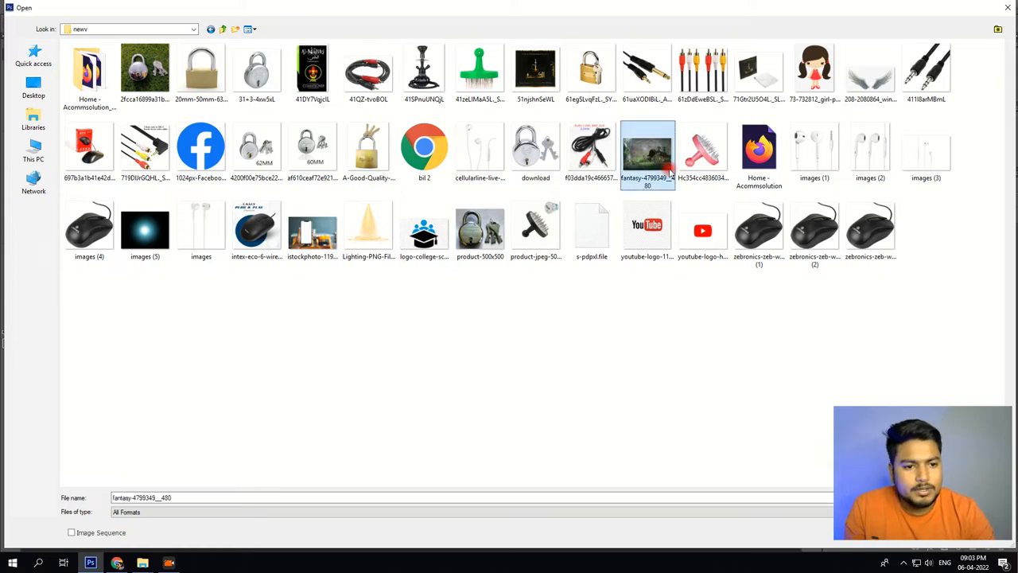
{"action": "left_click", "coordinate": [814, 74], "text": "ctrl"}
{"action": "left_click", "coordinate": [870, 74], "text": "ctrl"}
{"action": "left_click", "coordinate": [368, 230], "text": "ctrl"}
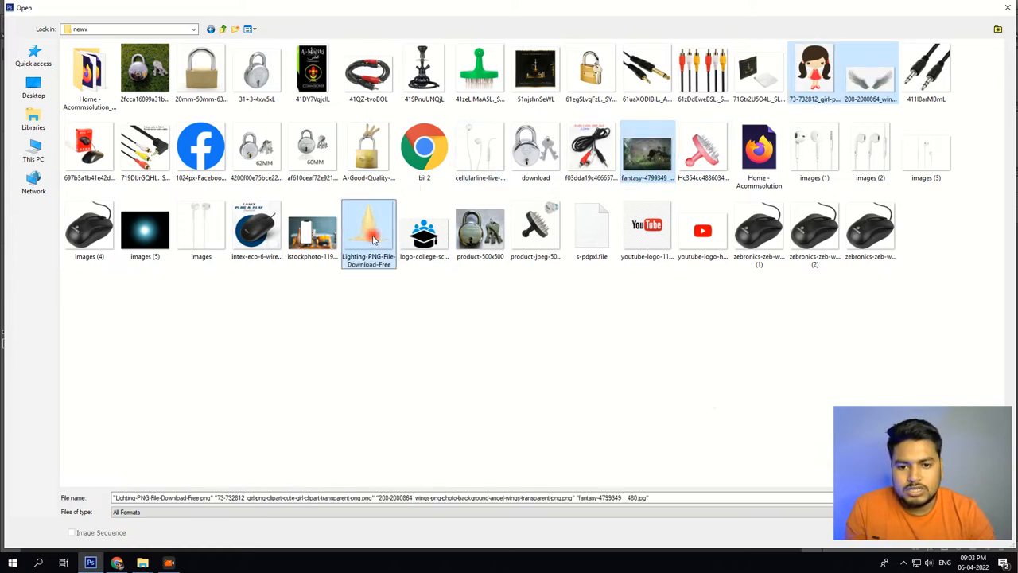
{"action": "left_click_drag", "start_coordinate": [908, 469], "coordinate": [893, 409]}
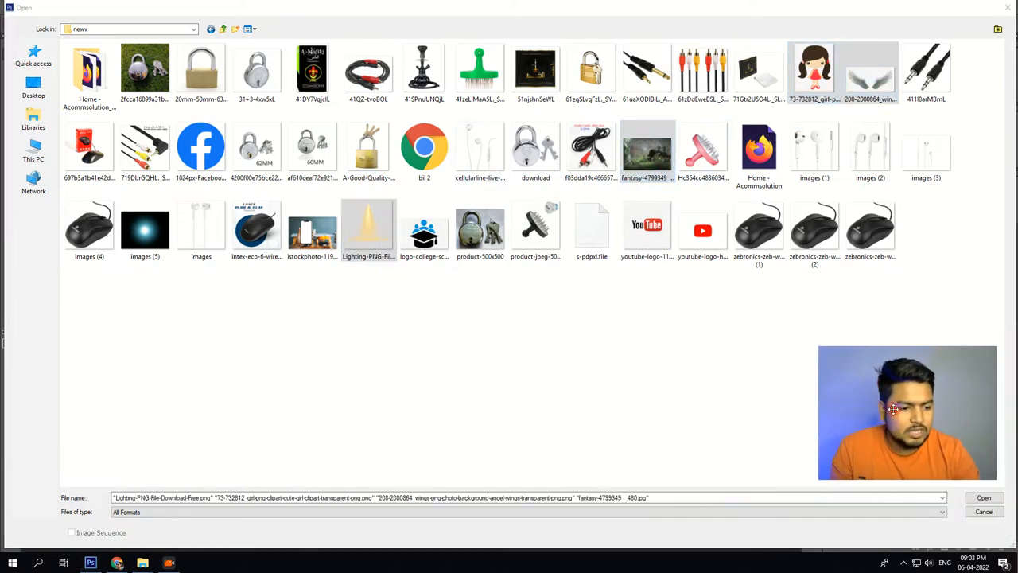
{"action": "left_click", "coordinate": [983, 497]}
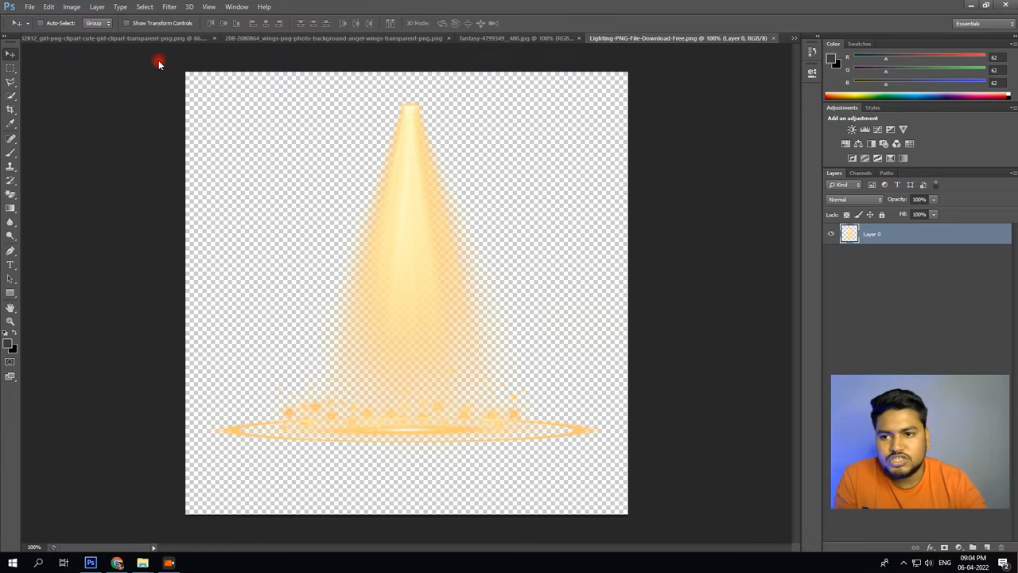
Look through the open girl, wings, fantasy and lighting images, and fit the fantasy image on screen.
{"action": "left_click", "coordinate": [133, 39]}
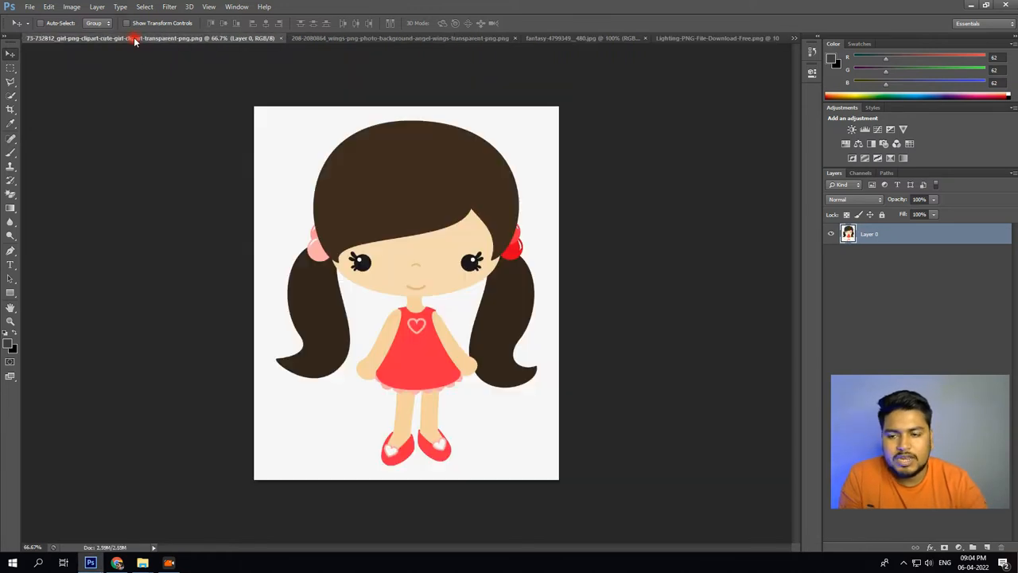
{"action": "left_click", "coordinate": [311, 39]}
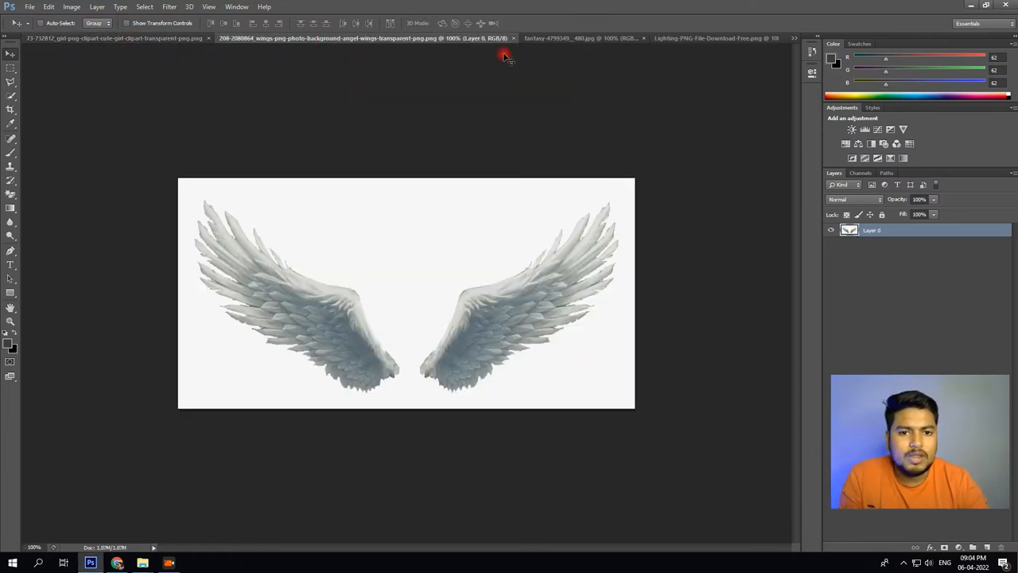
{"action": "left_click", "coordinate": [562, 39]}
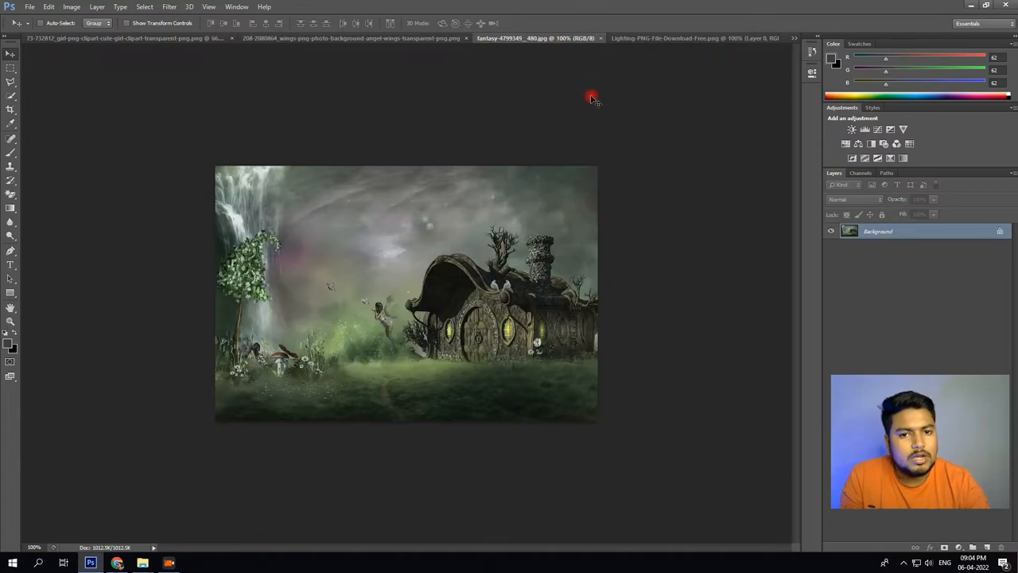
{"action": "left_click", "coordinate": [641, 39]}
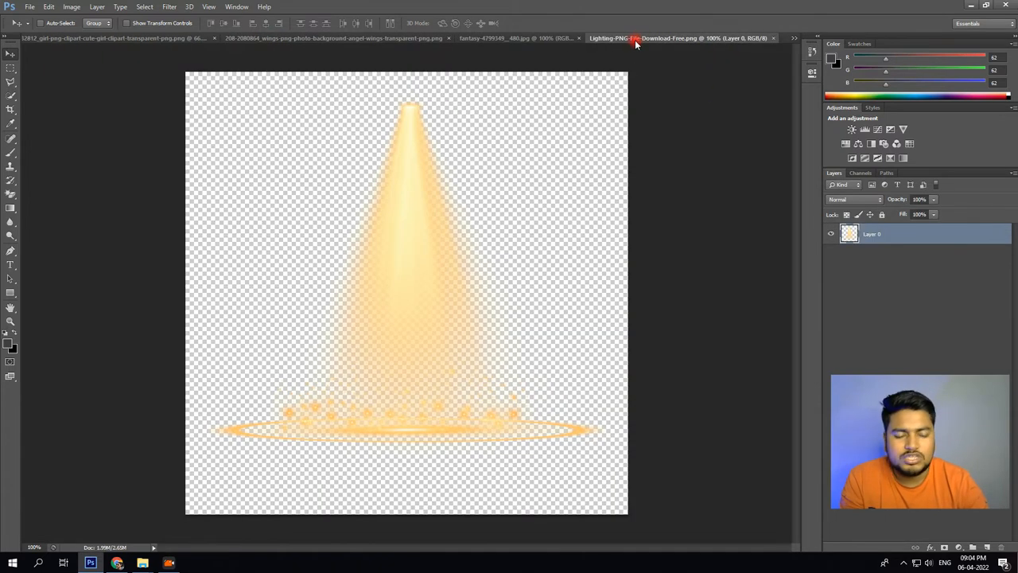
{"action": "left_click", "coordinate": [516, 39]}
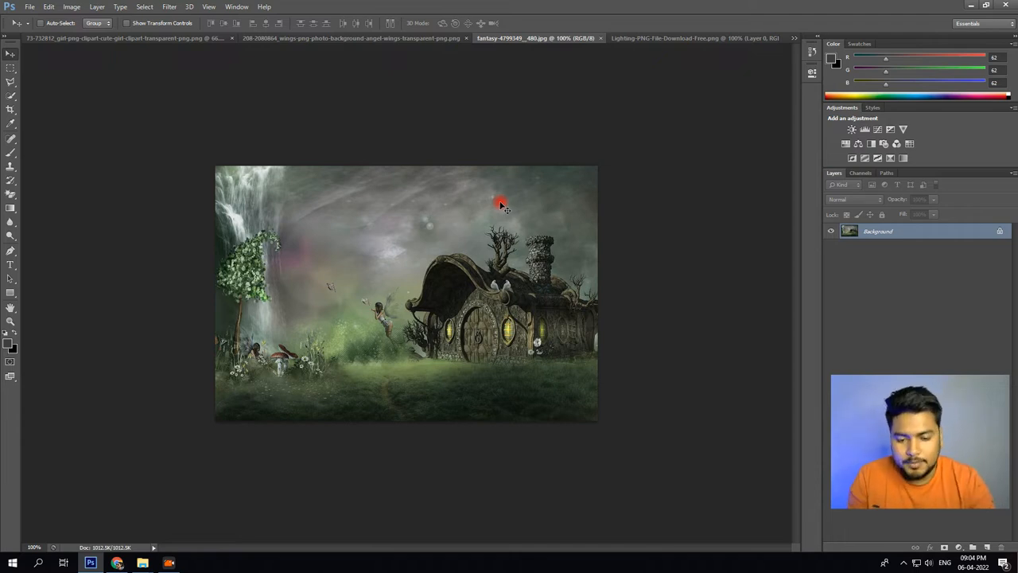
{"action": "left_click", "coordinate": [10, 320]}
{"action": "right_click", "coordinate": [294, 289]}
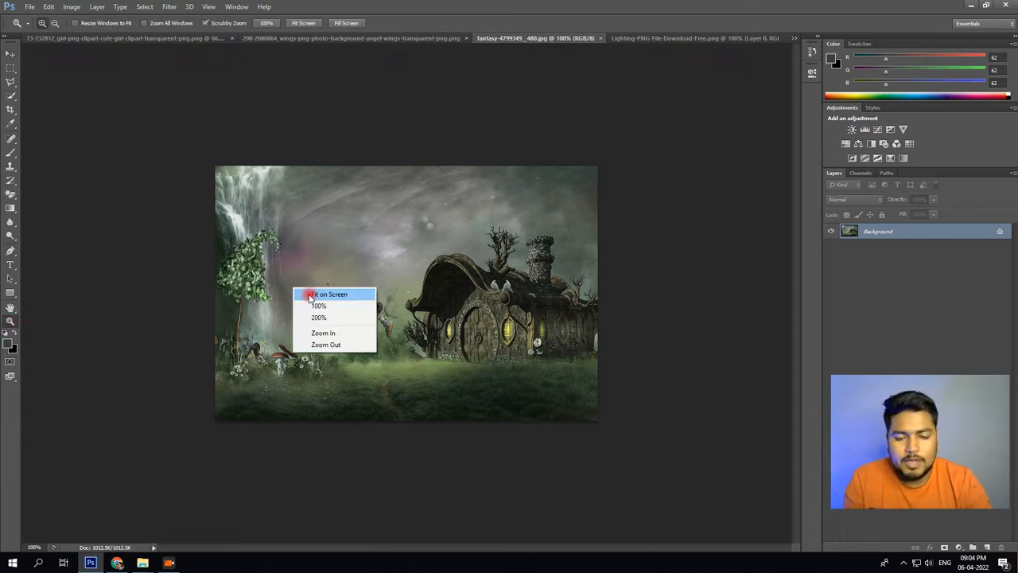
{"action": "left_click", "coordinate": [310, 295]}
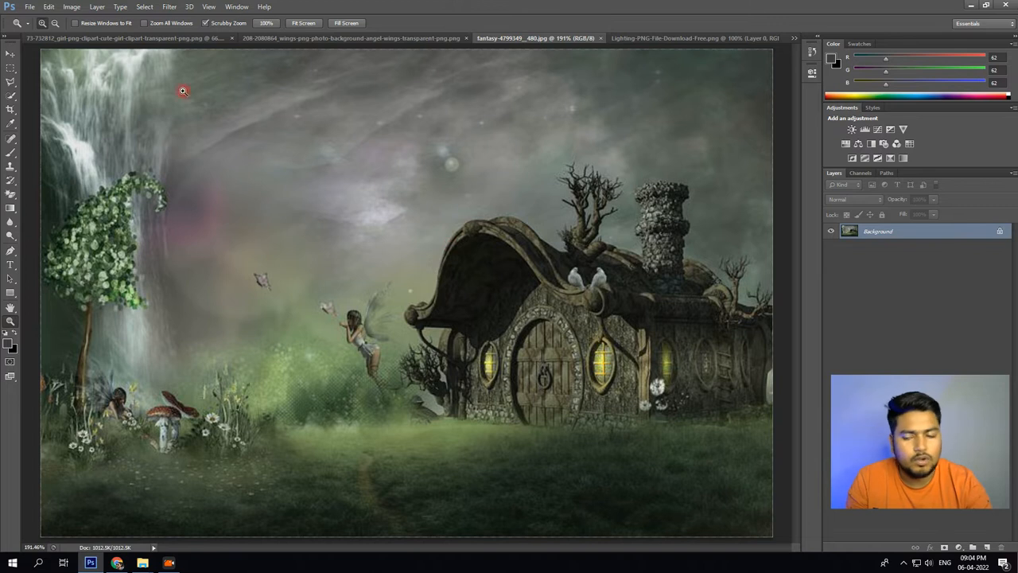
Copy the girl image into the fantasy-4799349__480.jpg document as a new layer and shift it toward the waterfall side.
{"action": "left_click", "coordinate": [117, 38]}
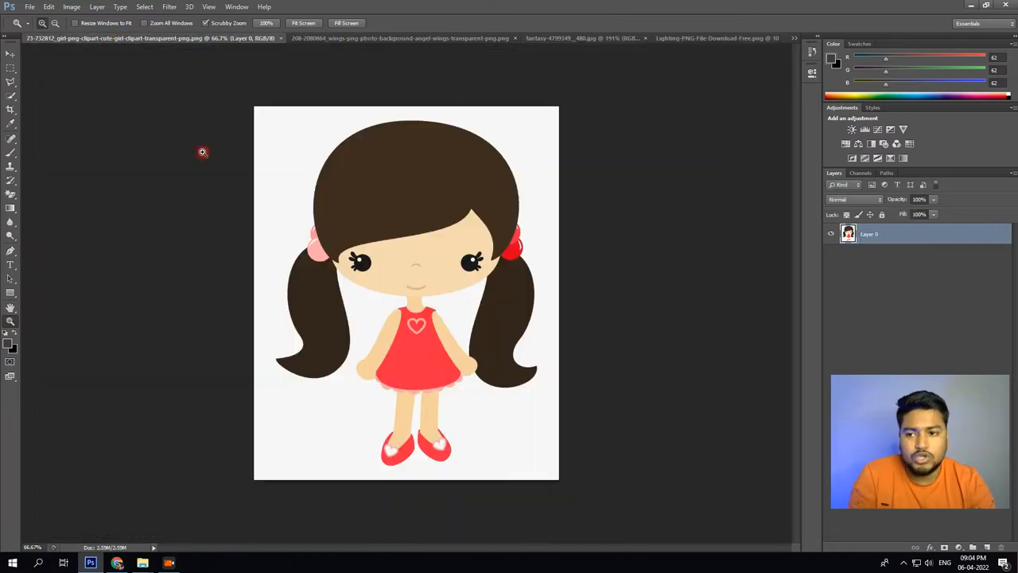
{"action": "left_click", "coordinate": [10, 55]}
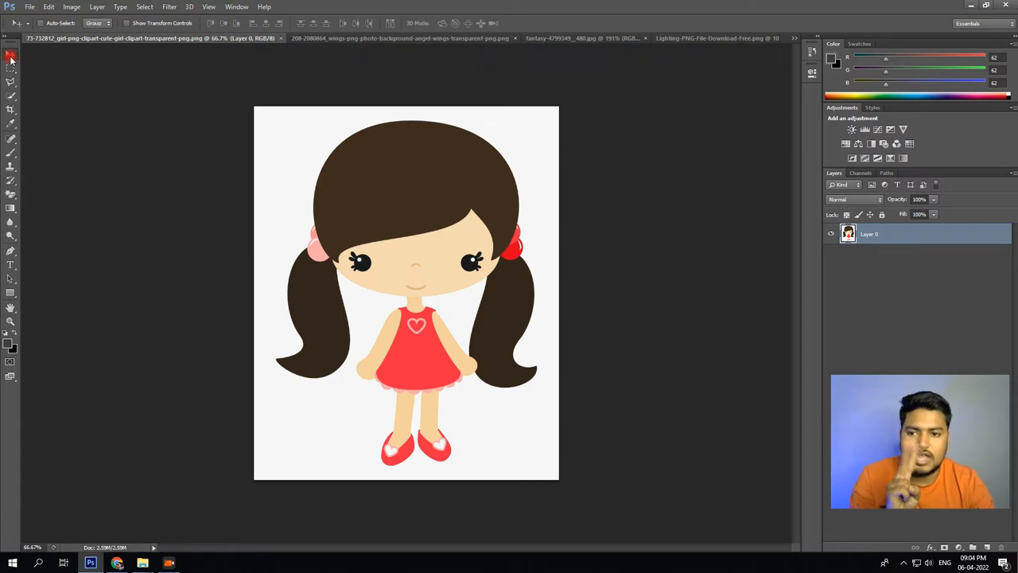
{"action": "left_click_drag", "start_coordinate": [378, 165], "coordinate": [561, 41]}
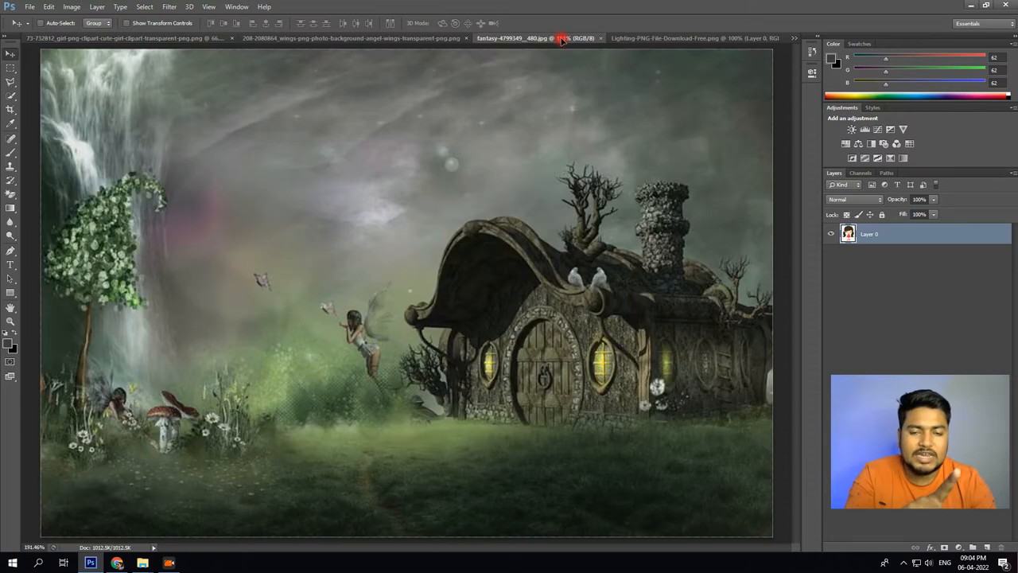
{"action": "left_click_drag", "start_coordinate": [560, 40], "coordinate": [466, 177]}
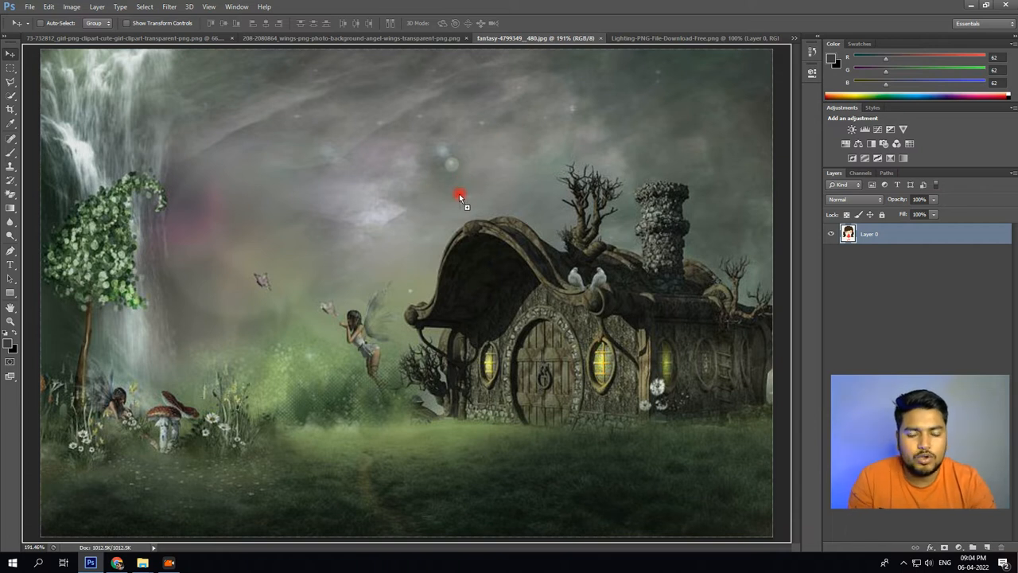
{"action": "left_click_drag", "start_coordinate": [459, 193], "coordinate": [457, 194]}
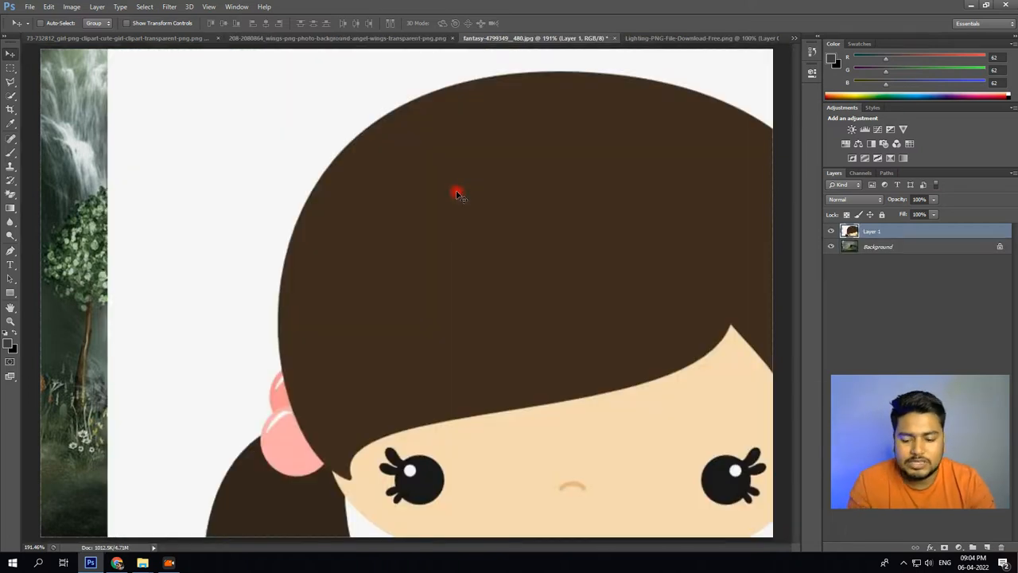
{"action": "left_click_drag", "start_coordinate": [569, 156], "coordinate": [178, 221]}
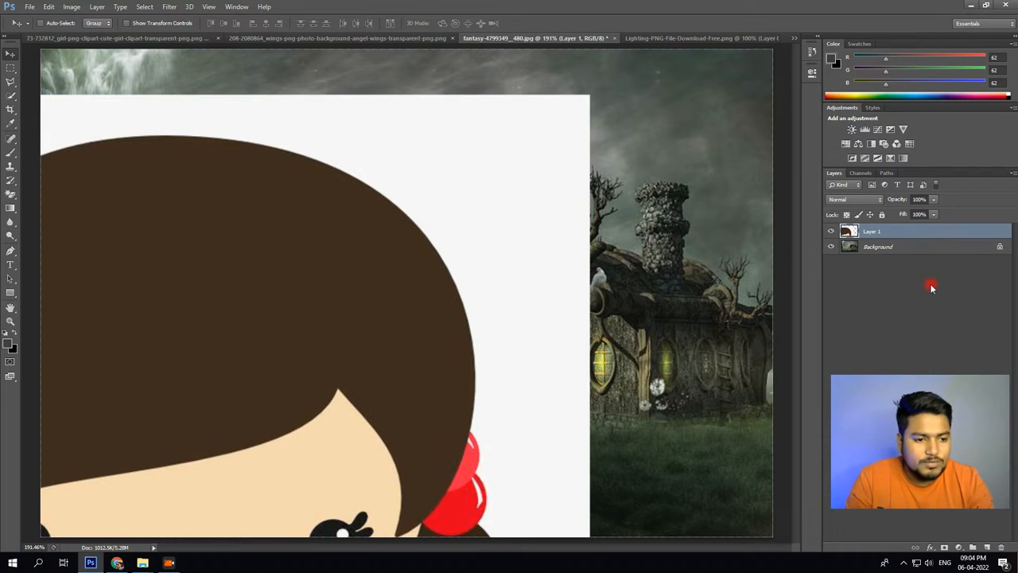
{"action": "left_click_drag", "start_coordinate": [323, 295], "coordinate": [354, 272]}
Rename the girl's layer as obj.
{"action": "double_click", "coordinate": [872, 231]}
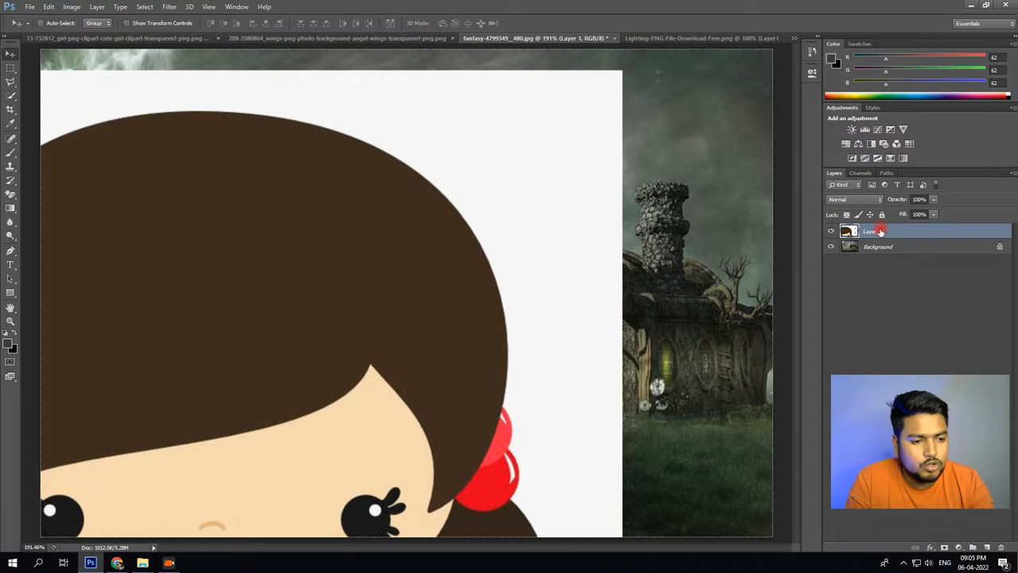
{"action": "type", "text": "d"}
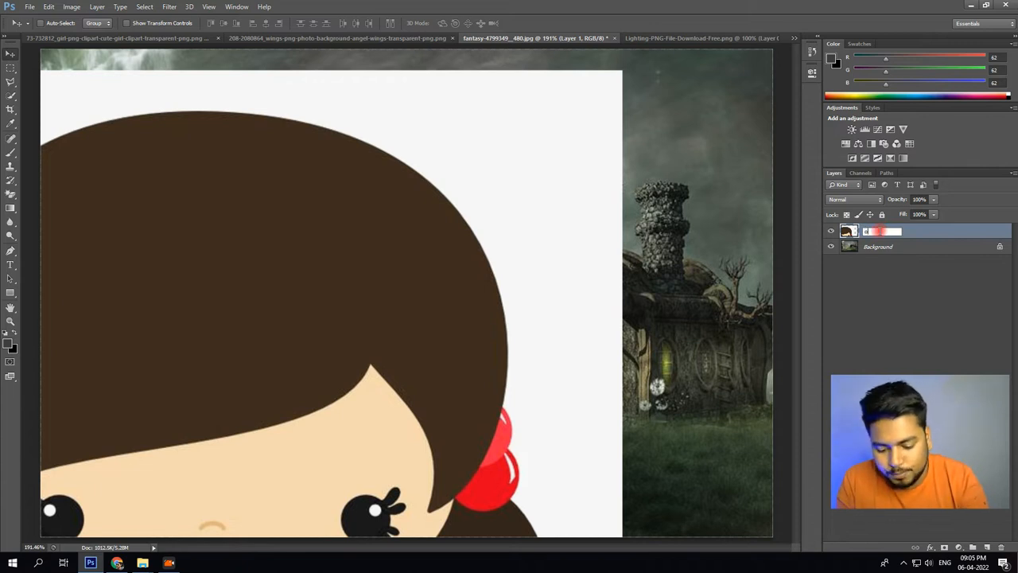
{"action": "type", "text": "obj"}
{"action": "left_click", "coordinate": [879, 232]}
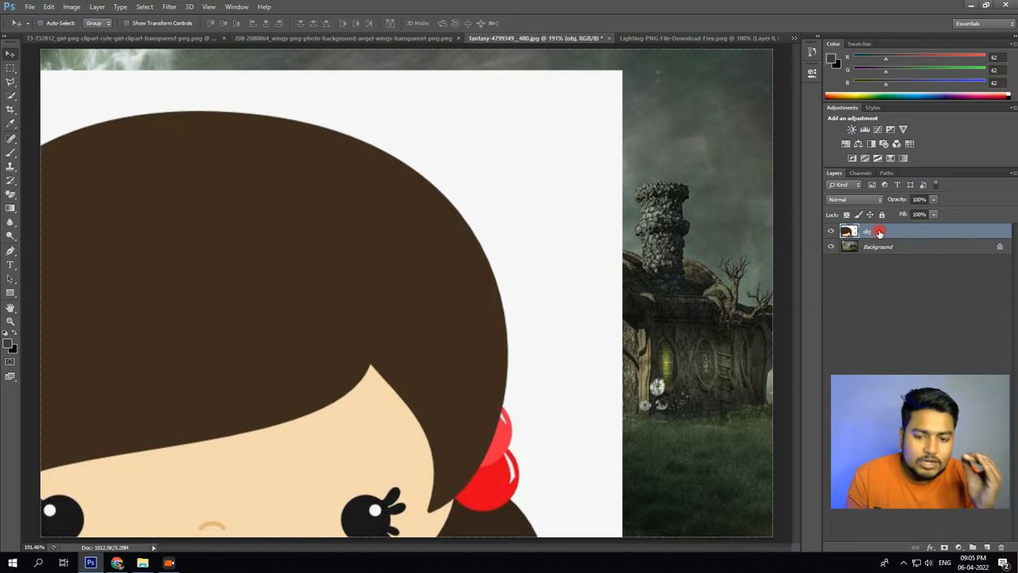
Scale the obj layer down to about 36% and place the whole girl in the middle of the scene.
{"action": "key", "text": "ctrl+t"}
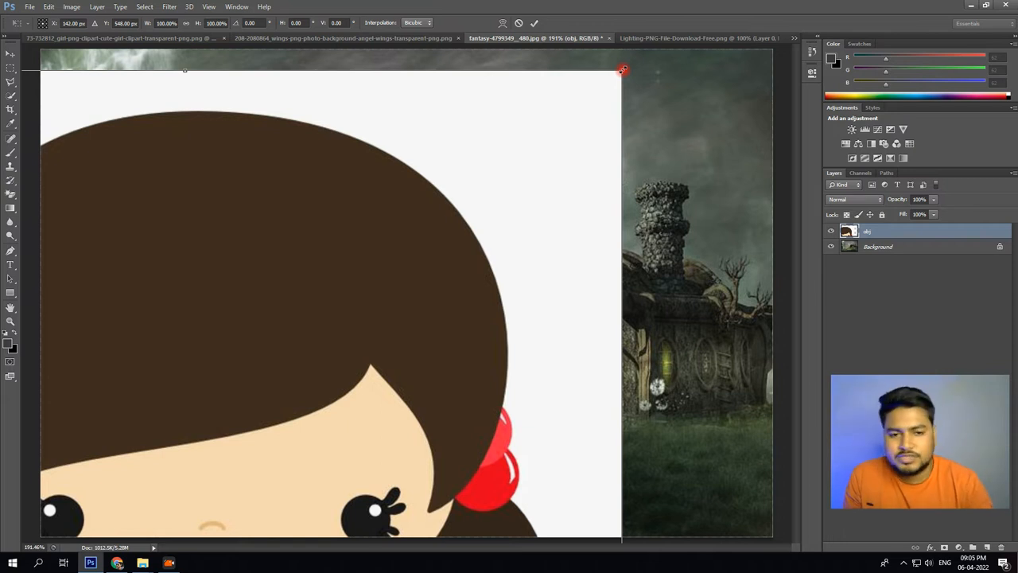
{"action": "left_click_drag", "start_coordinate": [622, 70], "coordinate": [304, 464]}
{"action": "left_click_drag", "start_coordinate": [274, 497], "coordinate": [388, 325]}
{"action": "left_click_drag", "start_coordinate": [364, 428], "coordinate": [483, 195]}
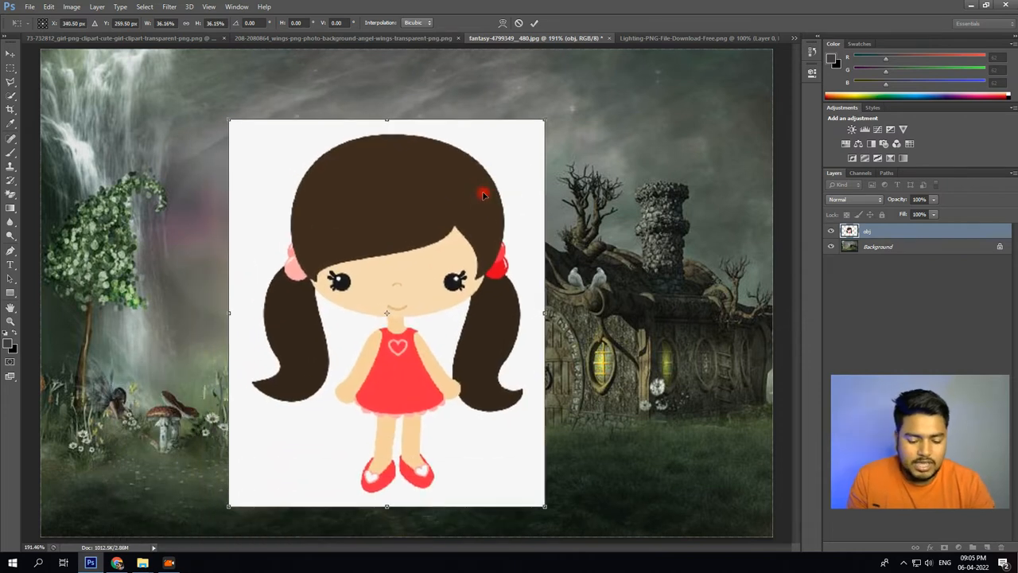
{"action": "key", "text": "Return"}
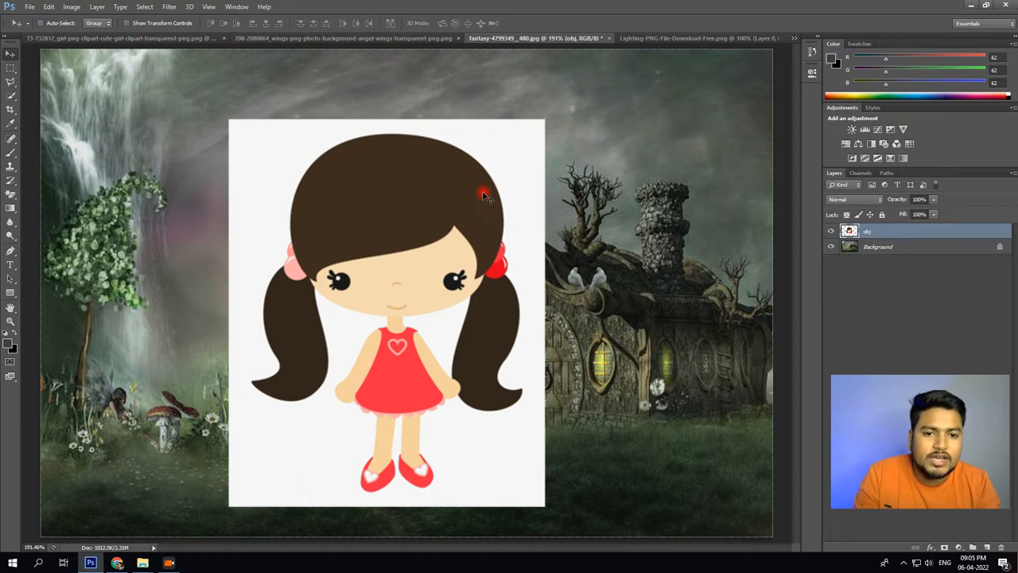
Scale the obj layer proportionally to about 53% of its current size and move it in front of the house's door.
{"action": "key", "text": "ctrl+t"}
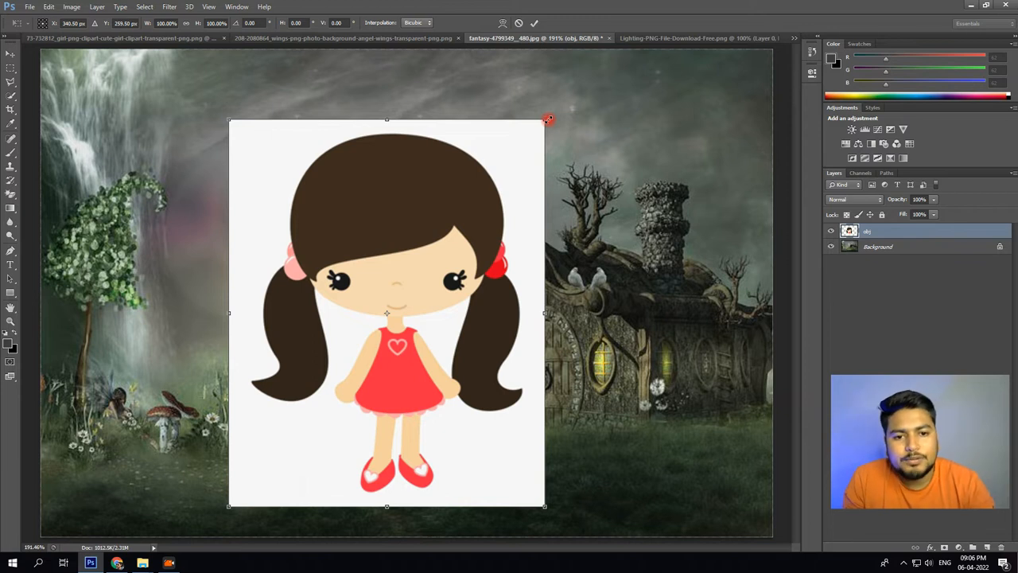
{"action": "left_click_drag", "start_coordinate": [548, 119], "coordinate": [369, 118]}
{"action": "key", "text": "shift"}
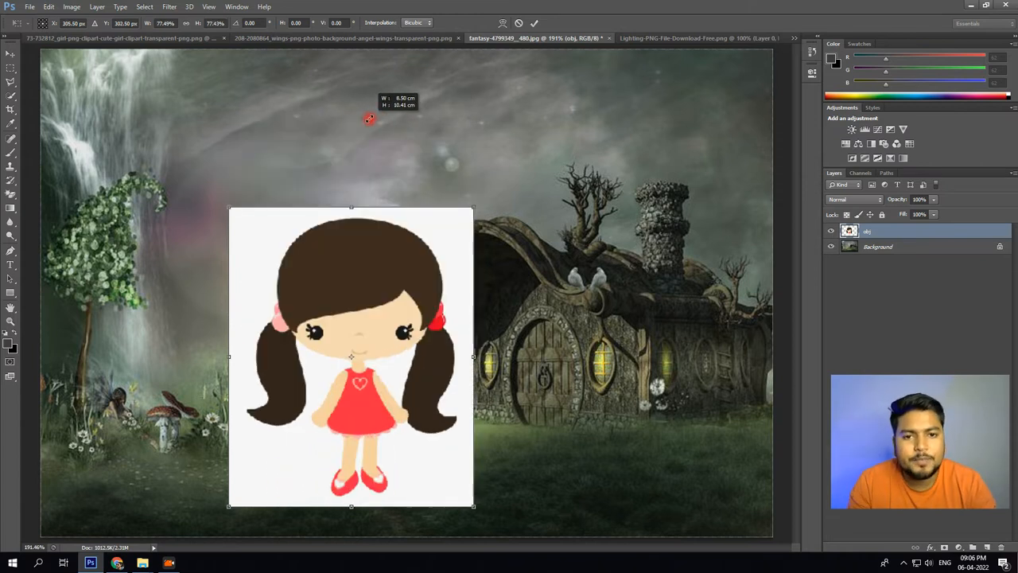
{"action": "left_click_drag", "start_coordinate": [369, 119], "coordinate": [370, 118]}
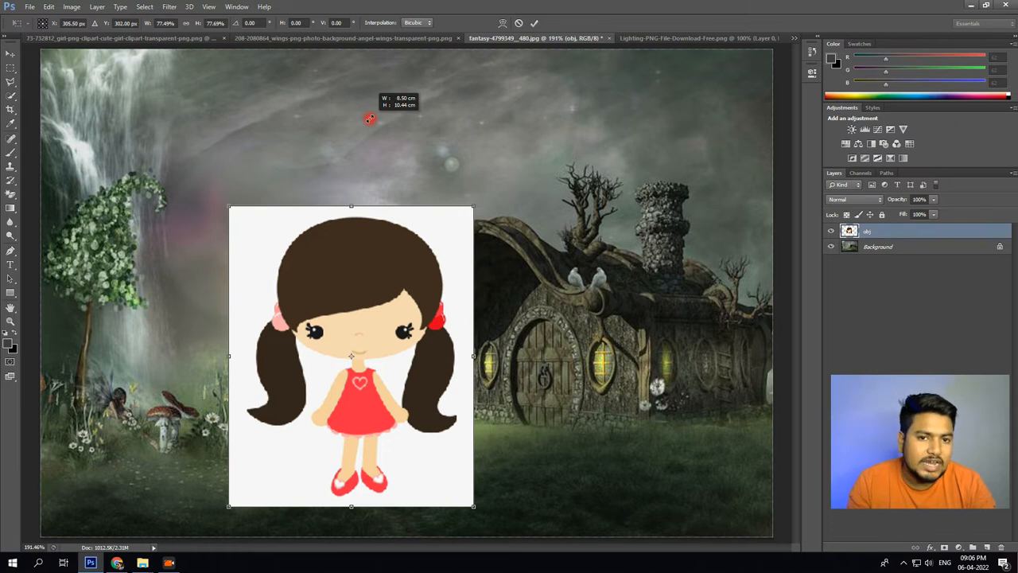
{"action": "left_click_drag", "start_coordinate": [369, 118], "coordinate": [285, 210]}
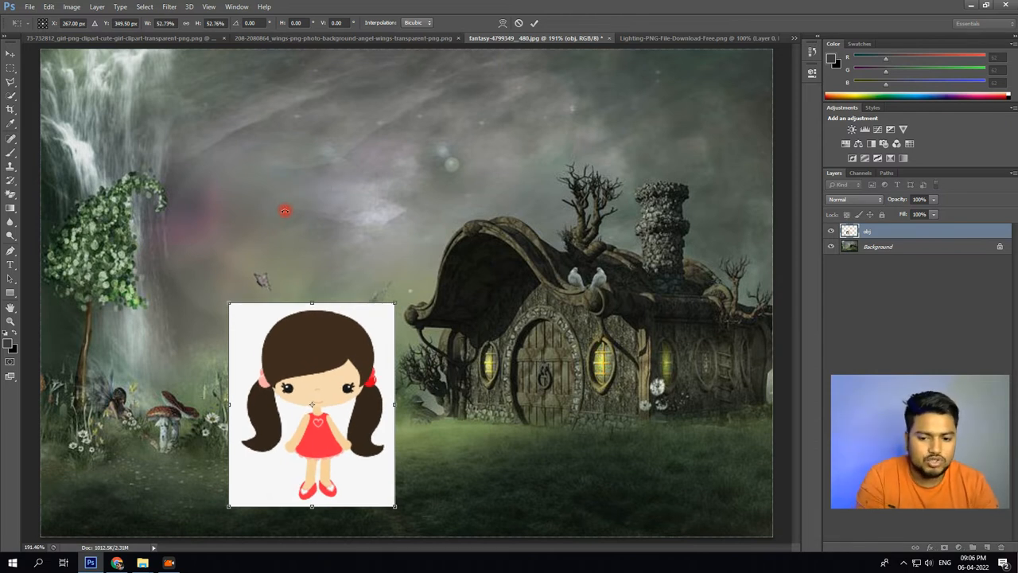
{"action": "key", "text": "Return"}
{"action": "left_click_drag", "start_coordinate": [334, 359], "coordinate": [497, 351]}
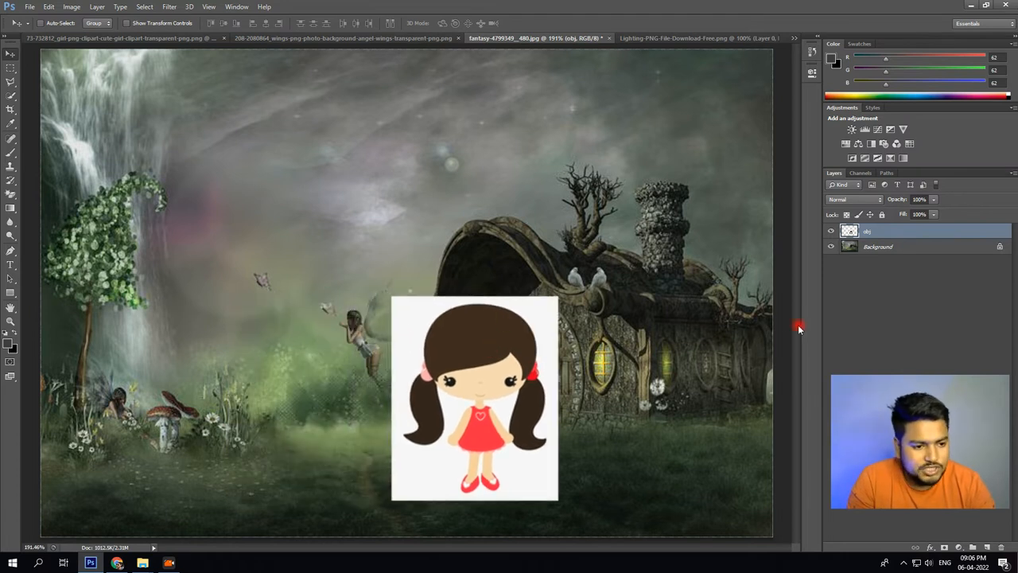
Copy the angel wings image into the fantasy-4799349__480.jpg document as a new layer above obj.
{"action": "left_click", "coordinate": [340, 38]}
{"action": "left_click_drag", "start_coordinate": [445, 272], "coordinate": [461, 233]}
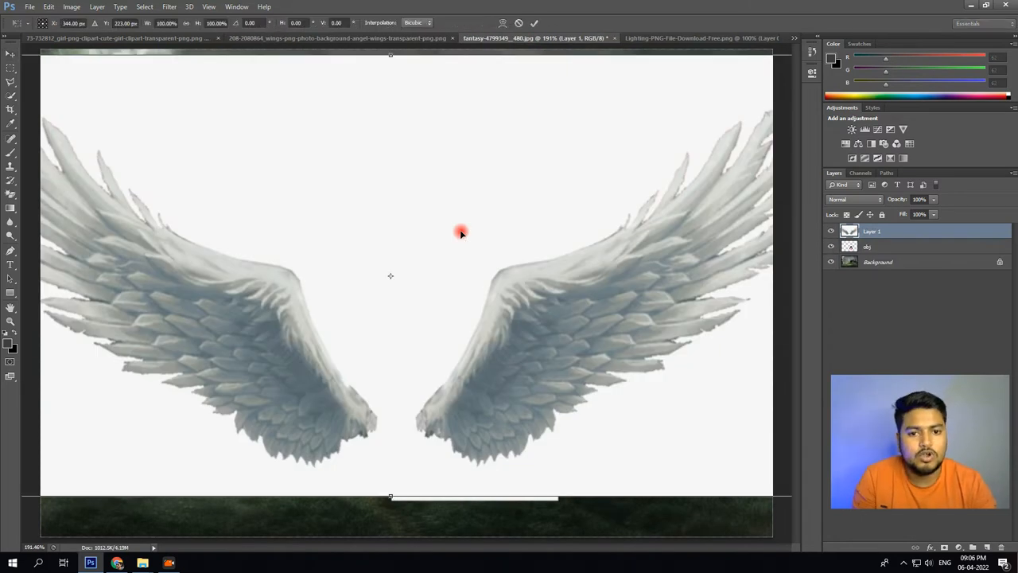
{"action": "key", "text": "ctrl+t"}
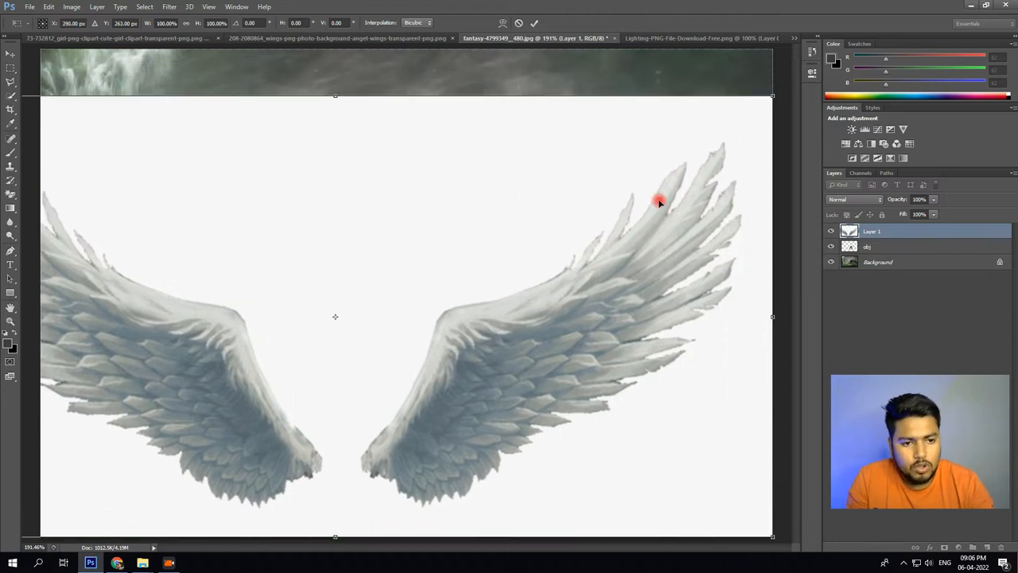
{"action": "left_click", "coordinate": [10, 54]}
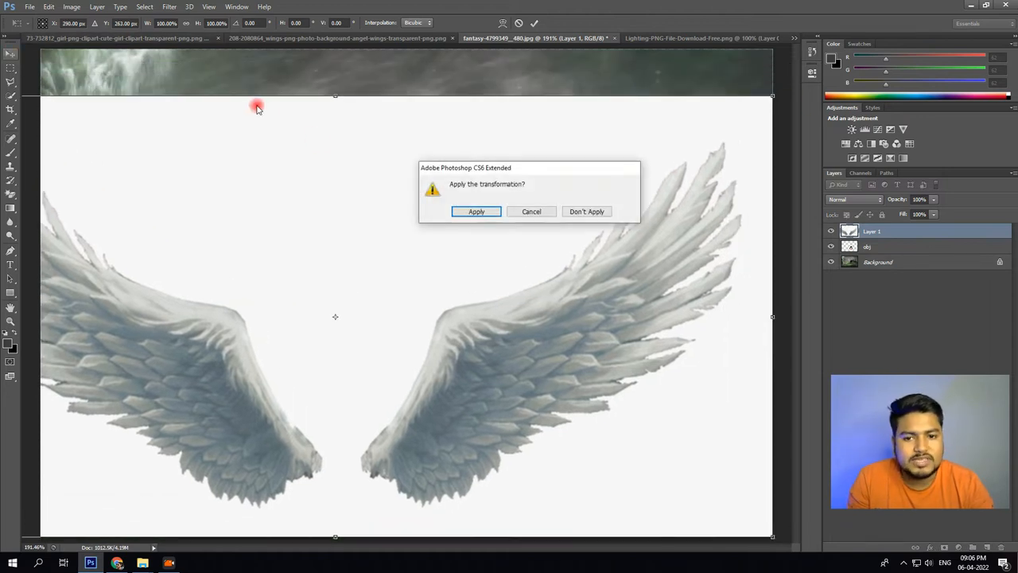
{"action": "left_click", "coordinate": [581, 212]}
Scale the wings layer down proportionally and place it over the girl in front of the house.
{"action": "key", "text": "ctrl+t"}
{"action": "left_click_drag", "start_coordinate": [627, 170], "coordinate": [499, 235]}
{"action": "left_click_drag", "start_coordinate": [700, 122], "coordinate": [168, 402]}
{"action": "left_click_drag", "start_coordinate": [133, 440], "coordinate": [616, 335]}
{"action": "key", "text": "Return"}
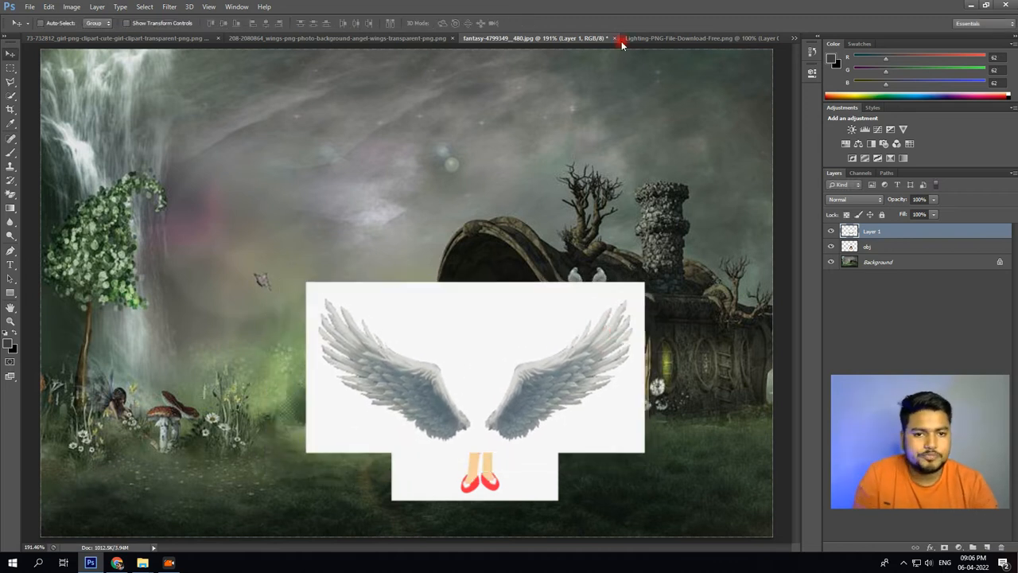
Add the Lighting-PNG image to the fantasy document as a layer scaled to about 58%, and hide that layer.
{"action": "left_click", "coordinate": [660, 38]}
{"action": "left_click_drag", "start_coordinate": [404, 174], "coordinate": [268, 215]}
{"action": "key", "text": "ctrl+t"}
{"action": "left_click_drag", "start_coordinate": [658, 76], "coordinate": [422, 207]}
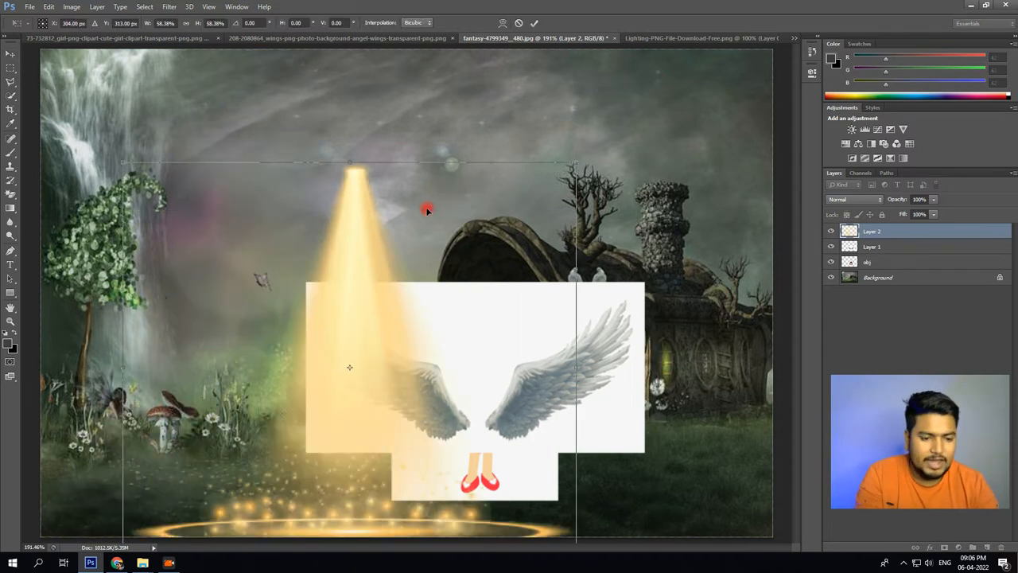
{"action": "key", "text": "Return"}
{"action": "left_click", "coordinate": [832, 231]}
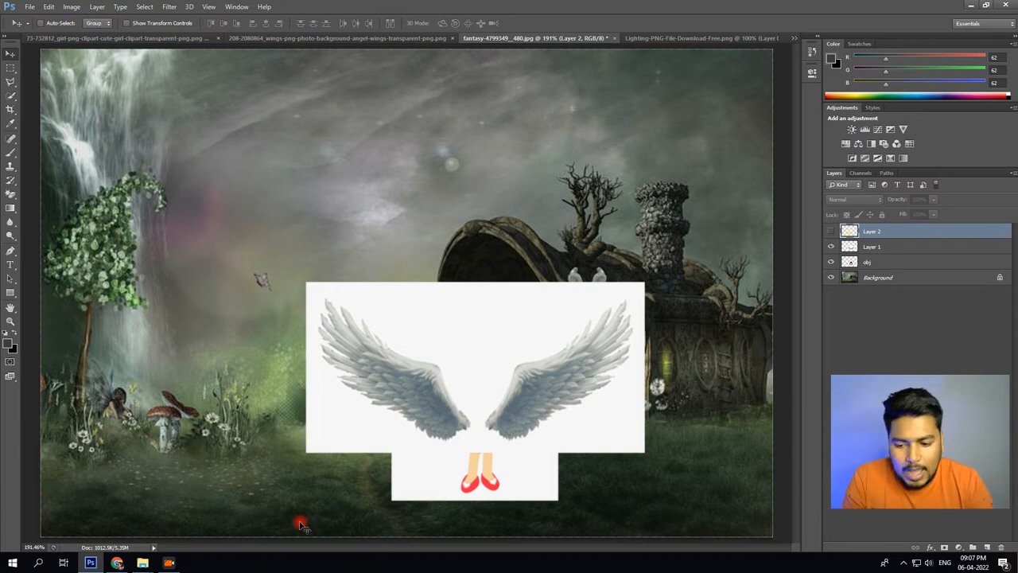
Look over the light png image results in Chrome, and compare the Photoshop scene with the lighting layer shown and hidden.
{"action": "left_click", "coordinate": [117, 563]}
{"action": "left_click", "coordinate": [315, 9]}
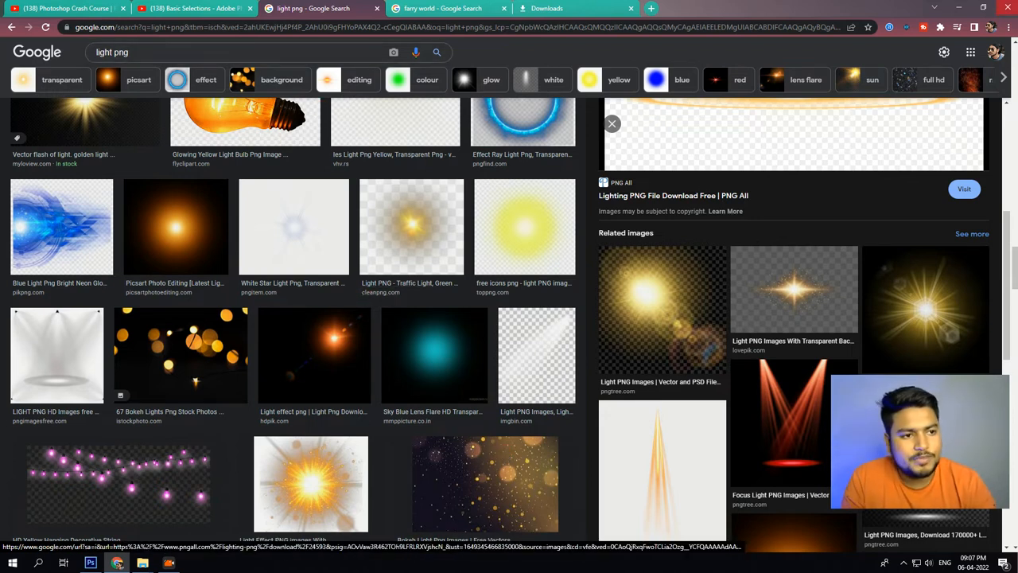
{"action": "left_click", "coordinate": [961, 8]}
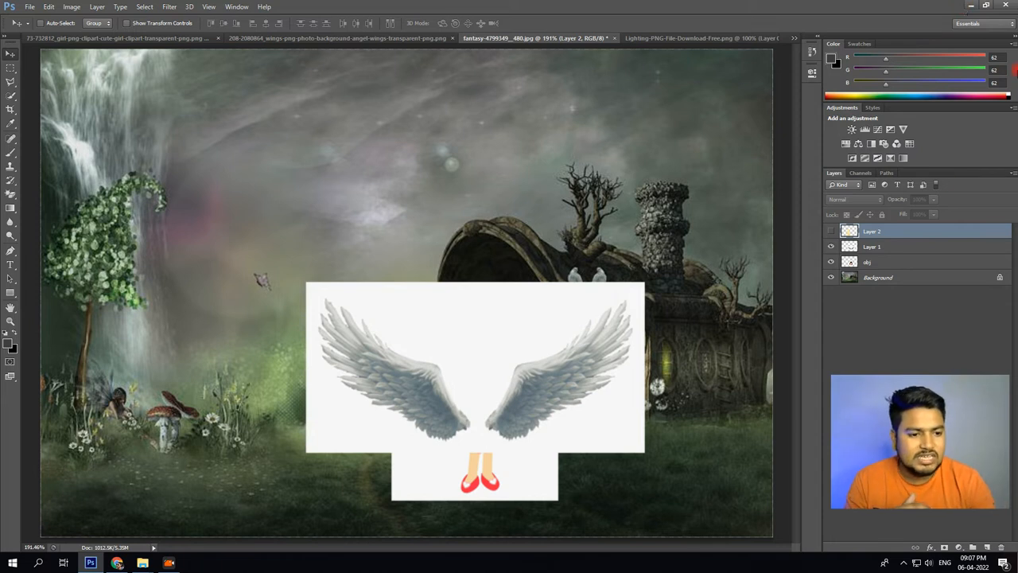
{"action": "left_click", "coordinate": [831, 230]}
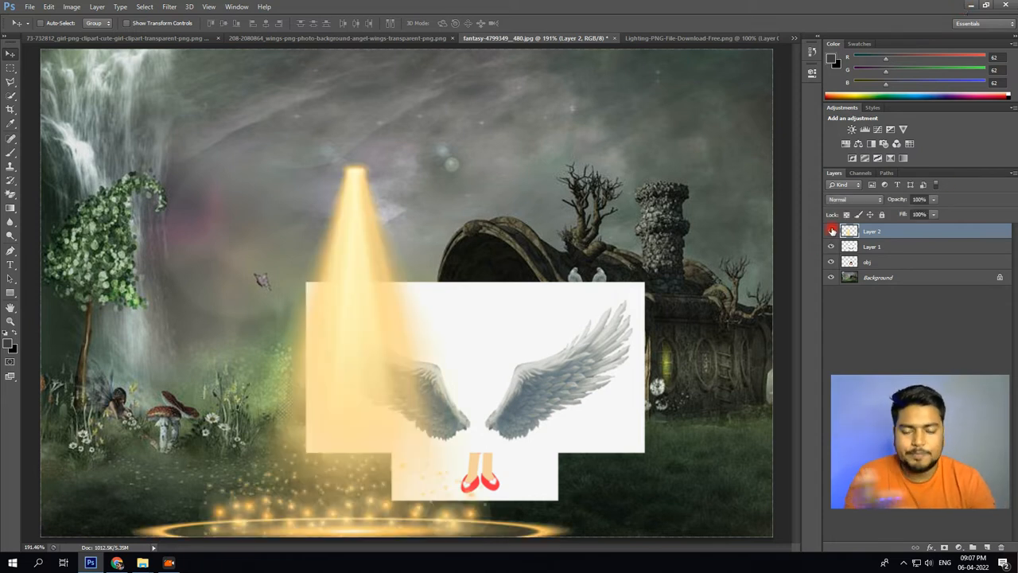
{"action": "left_click", "coordinate": [831, 230]}
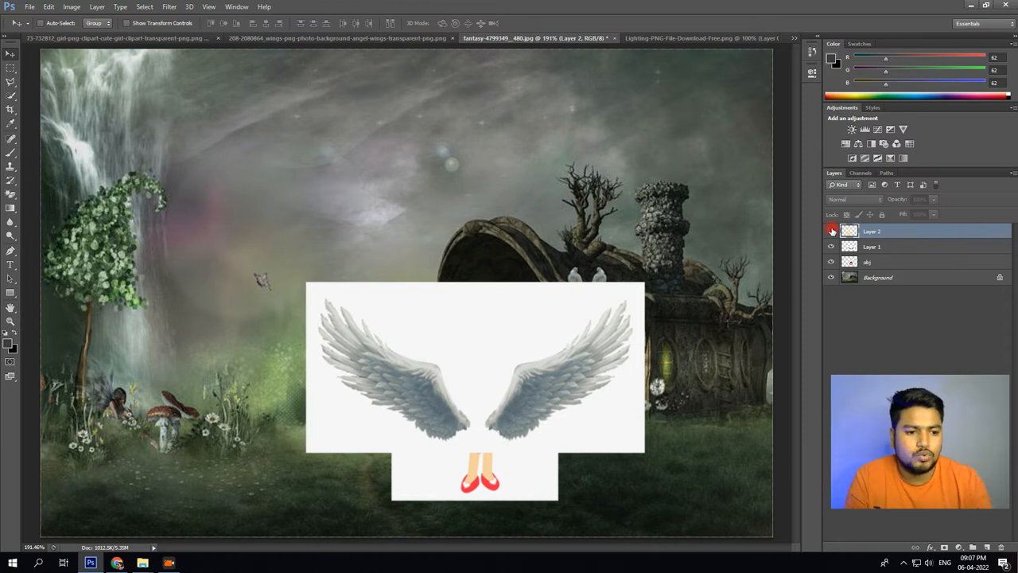
{"action": "left_click", "coordinate": [832, 231]}
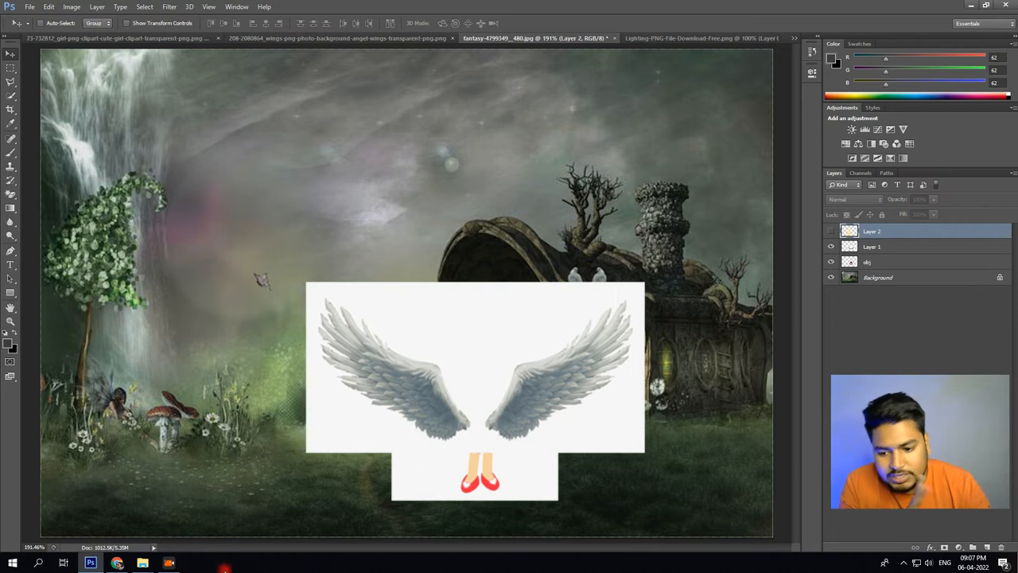
Copy the blue Picsart Png Effect Light image from the light png results in Chrome and paste it into the fantasy document in Photoshop.
{"action": "mouse_move", "coordinate": [175, 564]}
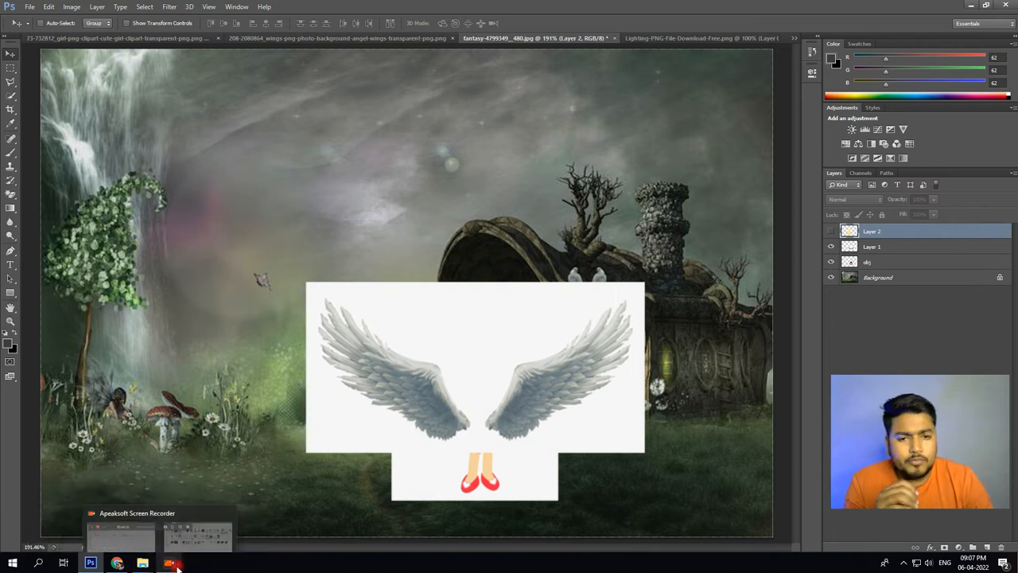
{"action": "left_click", "coordinate": [117, 563]}
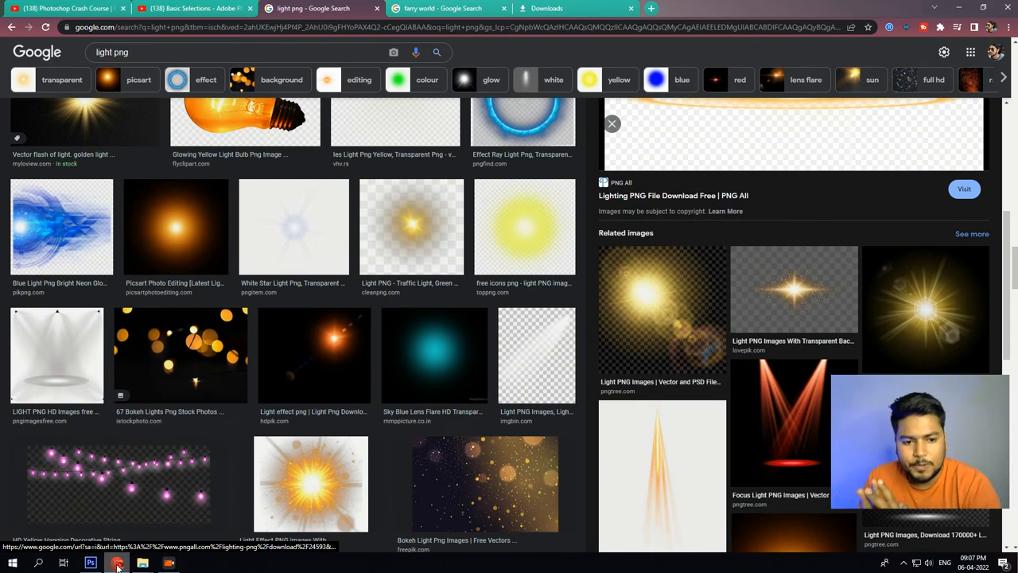
{"action": "scroll", "coordinate": [191, 270], "scroll_direction": "up", "scroll_amount": 2}
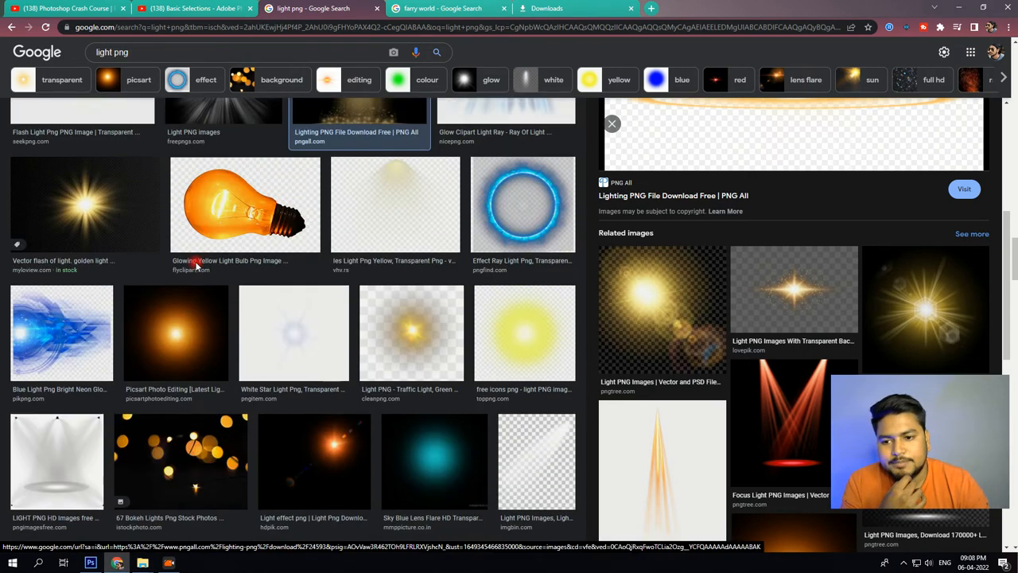
{"action": "scroll", "coordinate": [187, 279], "scroll_direction": "up", "scroll_amount": 2}
{"action": "scroll", "coordinate": [811, 203], "scroll_direction": "up", "scroll_amount": 3}
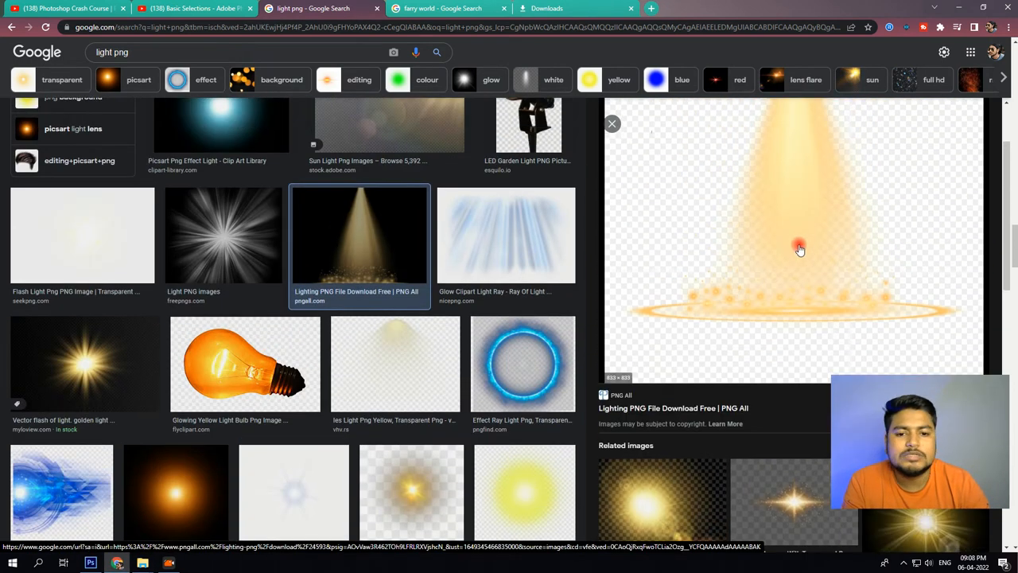
{"action": "scroll", "coordinate": [605, 247], "scroll_direction": "up", "scroll_amount": 2}
{"action": "scroll", "coordinate": [217, 298], "scroll_direction": "up", "scroll_amount": 3}
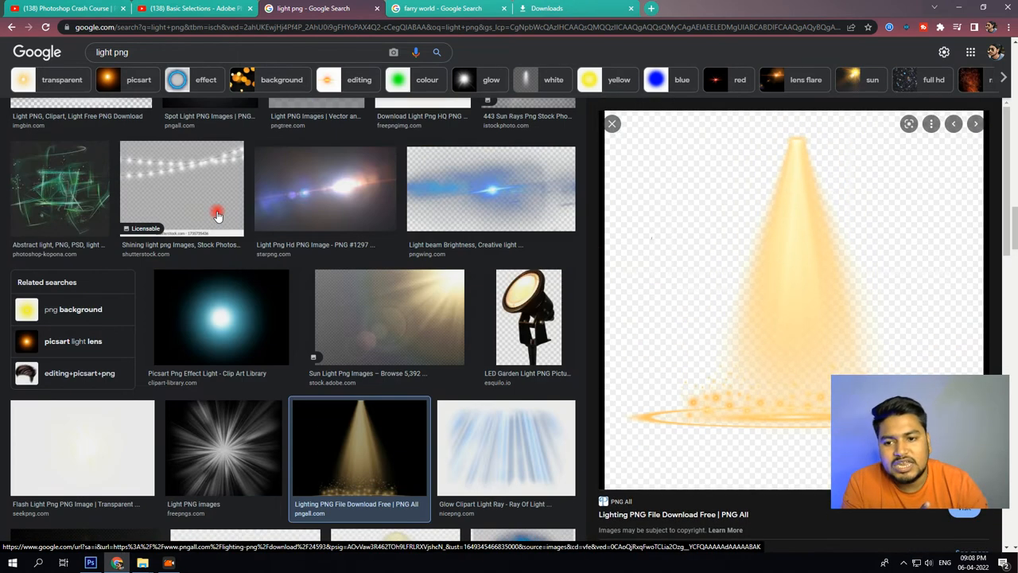
{"action": "left_click", "coordinate": [217, 298]}
{"action": "right_click", "coordinate": [848, 238]}
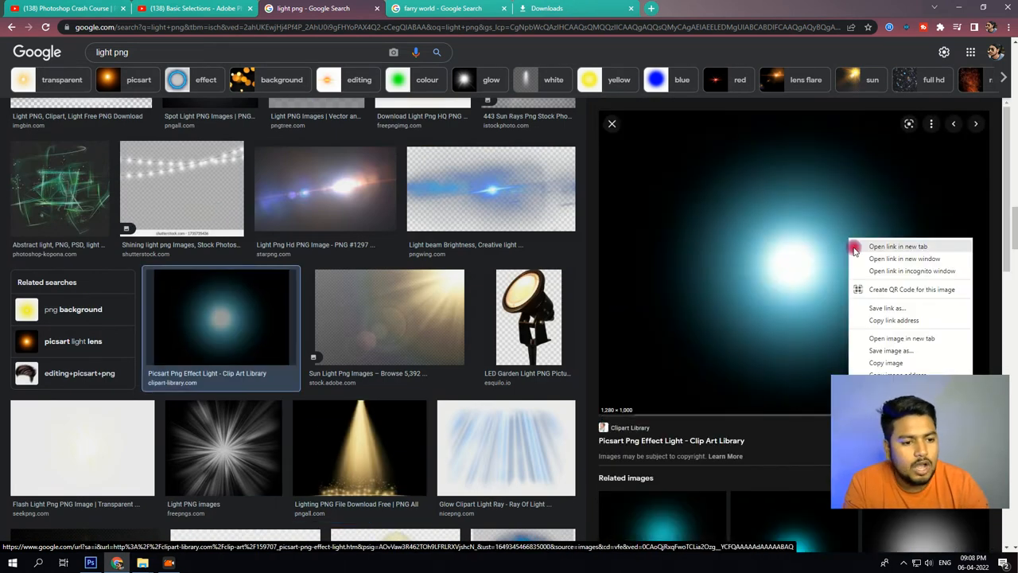
{"action": "left_click", "coordinate": [896, 361]}
{"action": "left_click", "coordinate": [960, 7]}
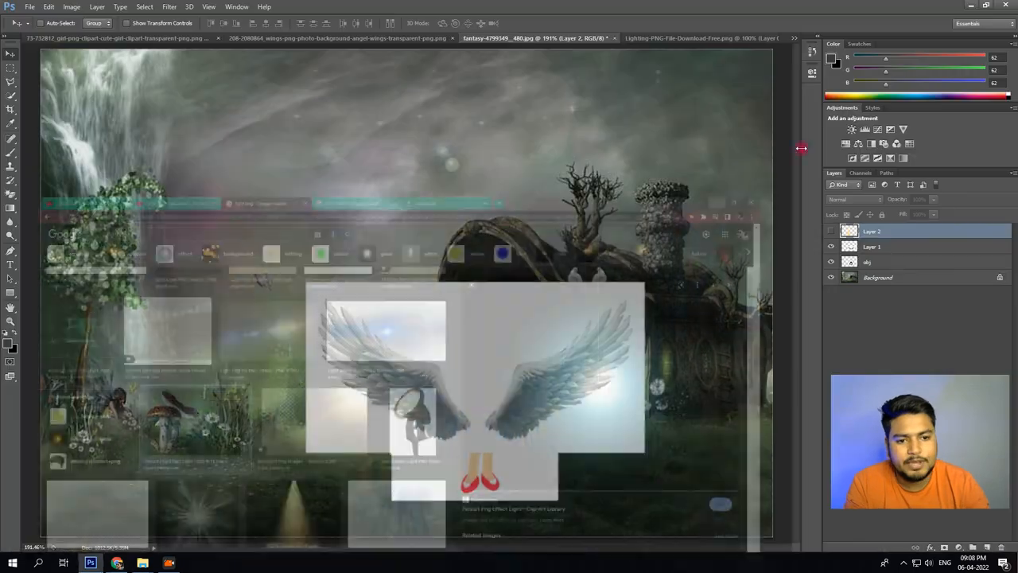
{"action": "key", "text": "ctrl+v"}
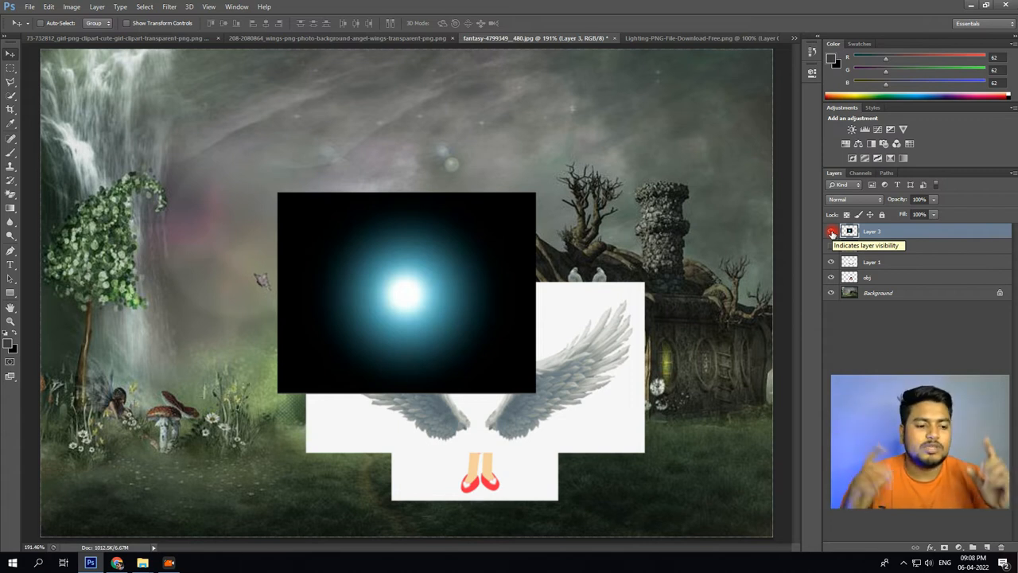
Hide the blue light layer and the wings layer, leaving only the girl shown over the background.
{"action": "left_click", "coordinate": [830, 230]}
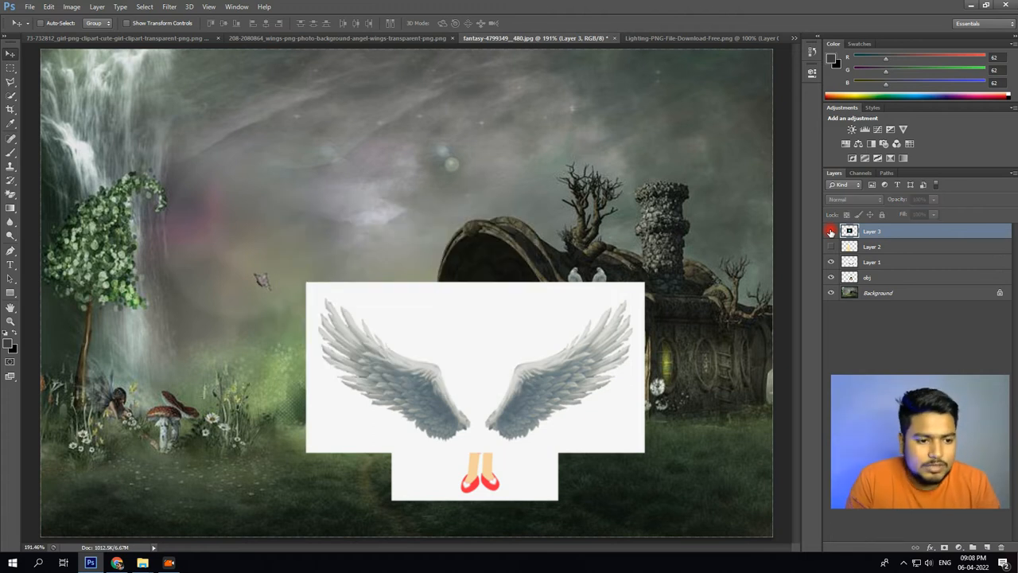
{"action": "left_click", "coordinate": [830, 261]}
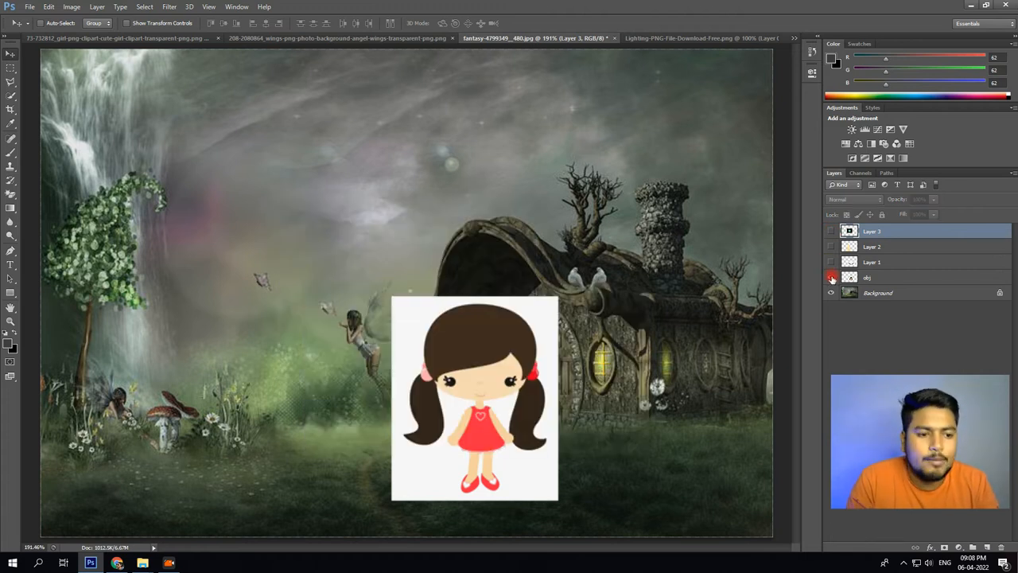
{"action": "left_click", "coordinate": [831, 278]}
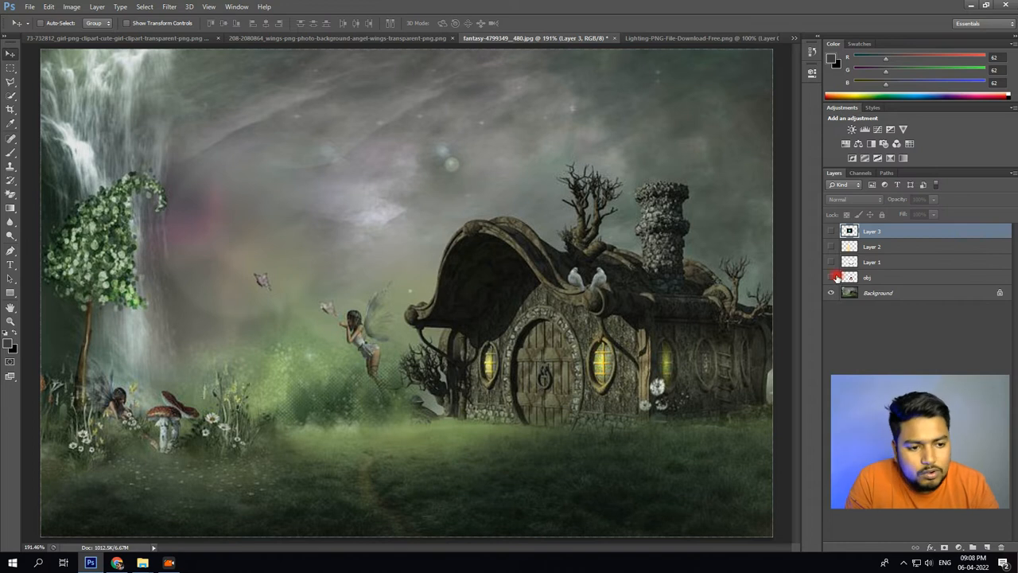
{"action": "left_click", "coordinate": [831, 277]}
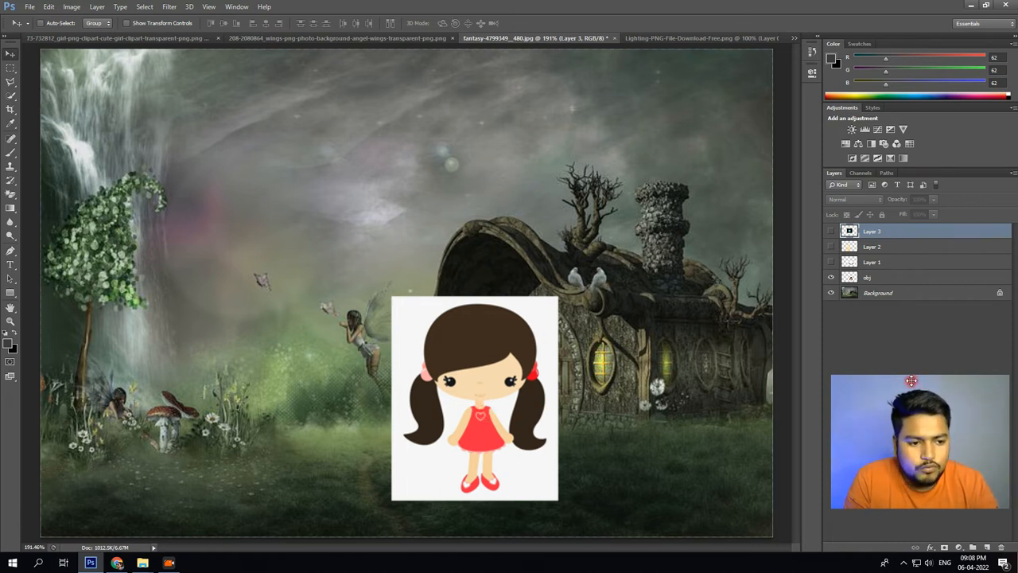
Try the Eraser tool with a diagonal stroke across the sky on the Background layer, and undo the stroke.
{"action": "left_click", "coordinate": [892, 280]}
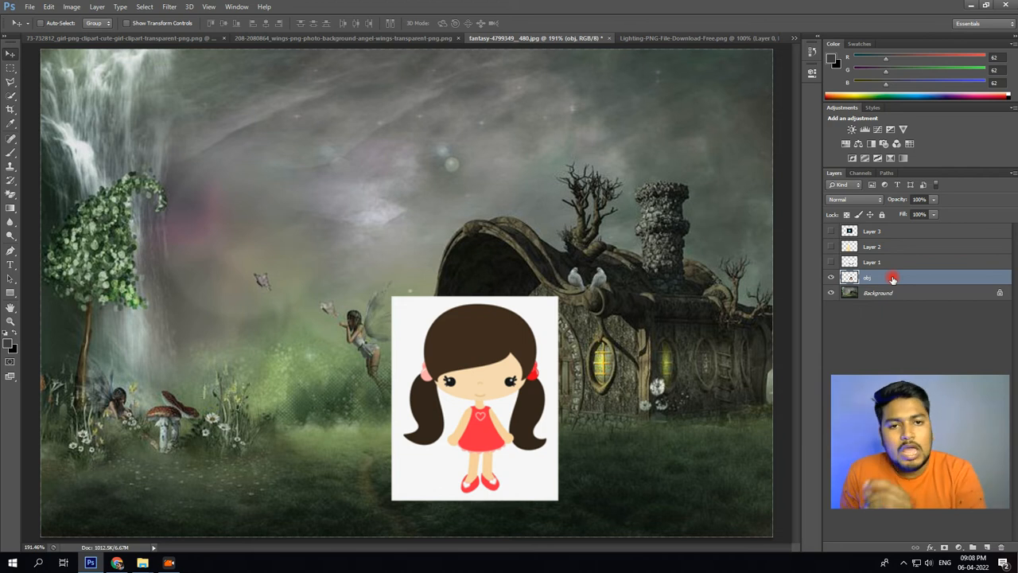
{"action": "right_click", "coordinate": [11, 196]}
{"action": "left_click", "coordinate": [56, 193]}
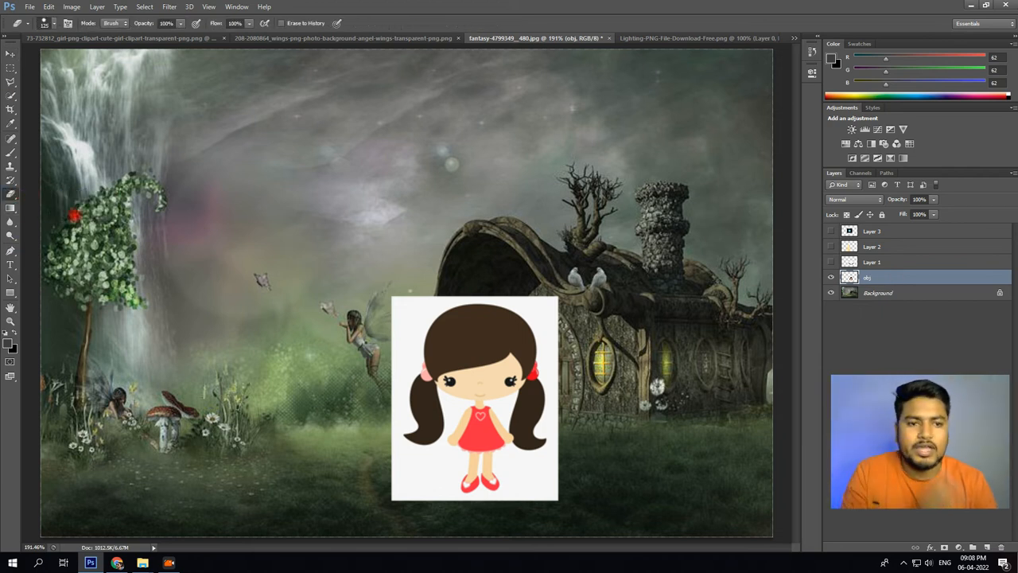
{"action": "left_click", "coordinate": [878, 292]}
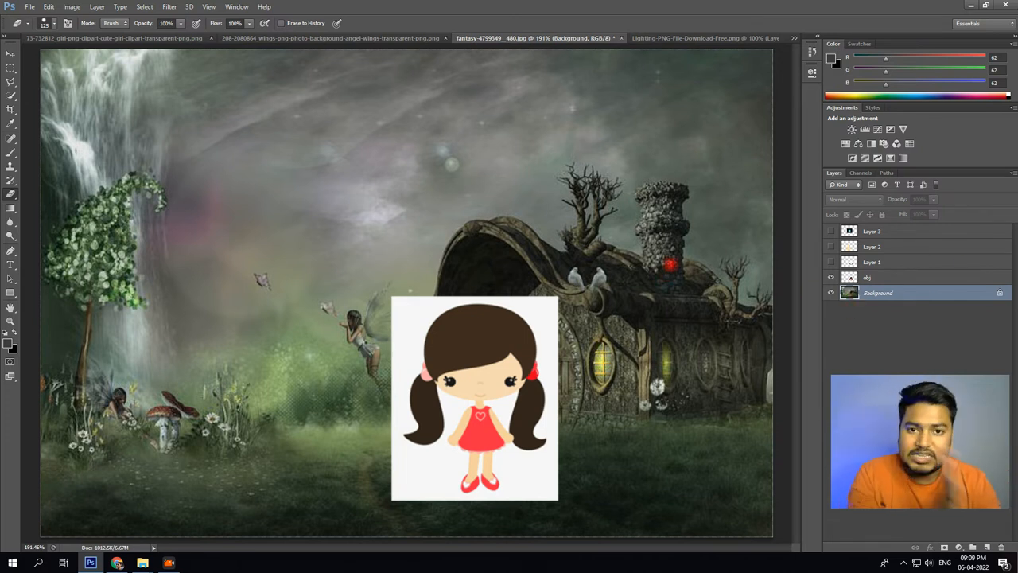
{"action": "left_click_drag", "start_coordinate": [450, 120], "coordinate": [141, 343]}
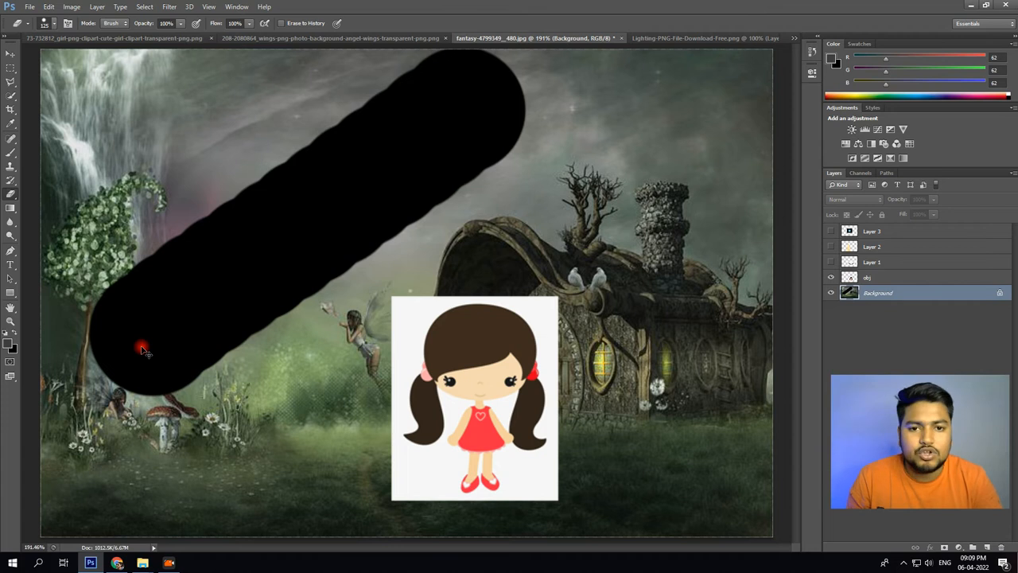
{"action": "key", "text": "ctrl+z"}
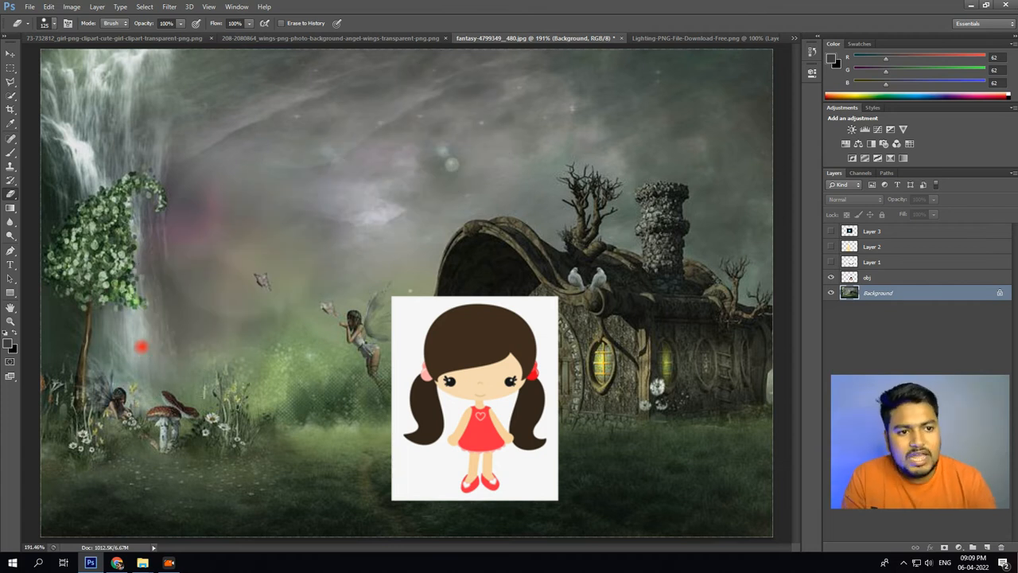
{"action": "left_click", "coordinate": [811, 51]}
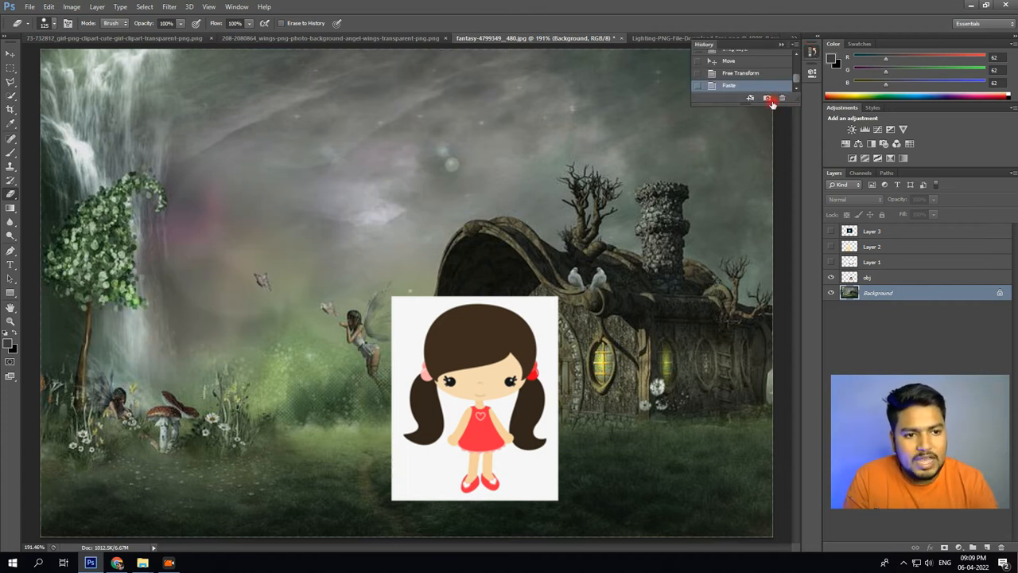
{"action": "left_click", "coordinate": [782, 46]}
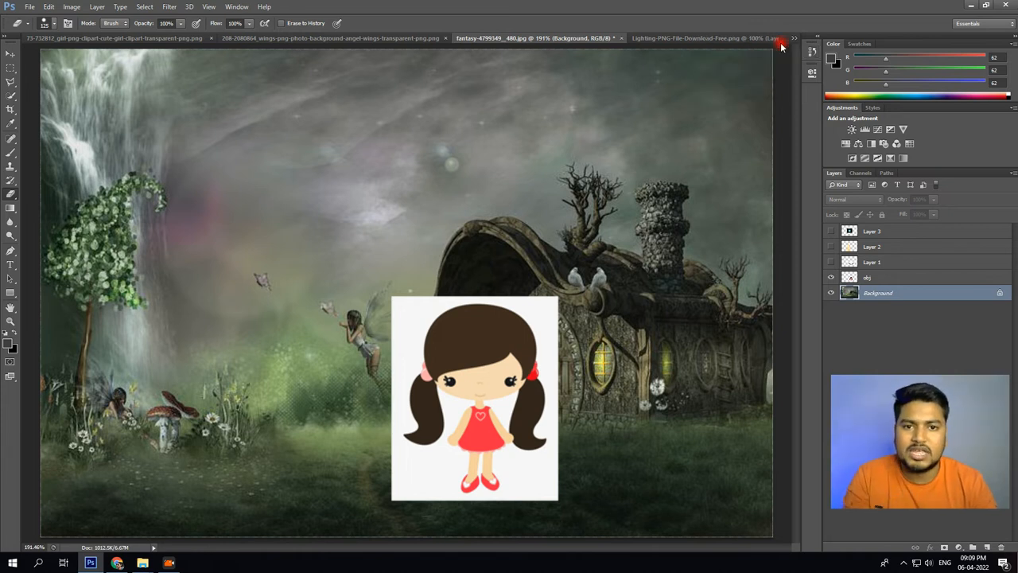
Erase the white backdrop around the girl on the obj layer with the Magic Eraser tool.
{"action": "left_click", "coordinate": [880, 276]}
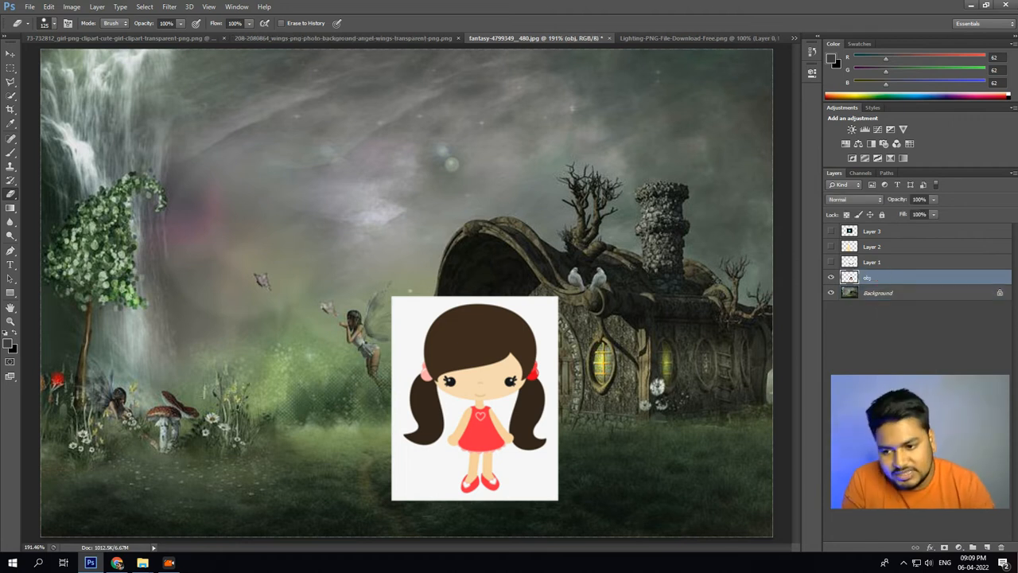
{"action": "right_click", "coordinate": [10, 193]}
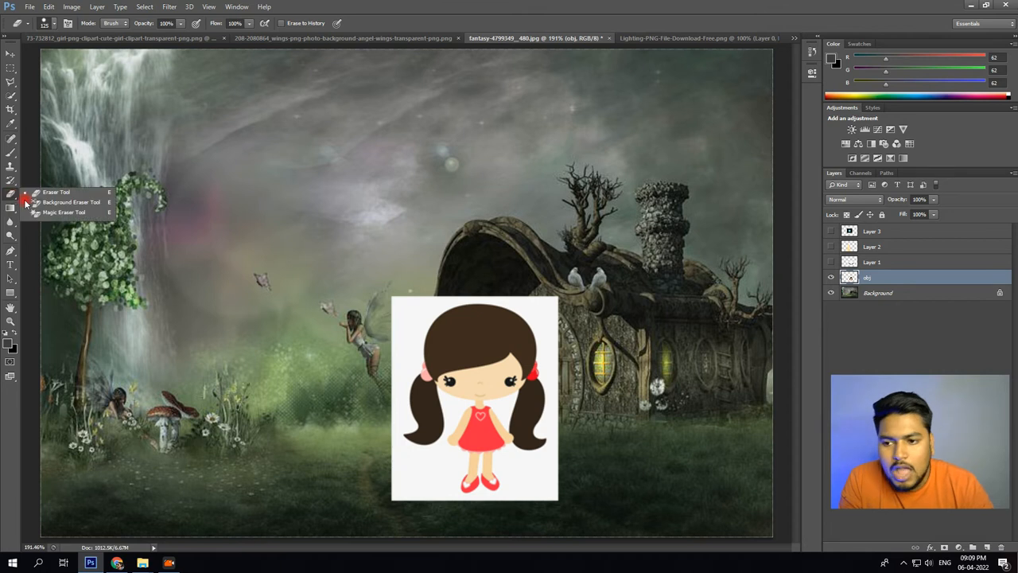
{"action": "left_click", "coordinate": [40, 214]}
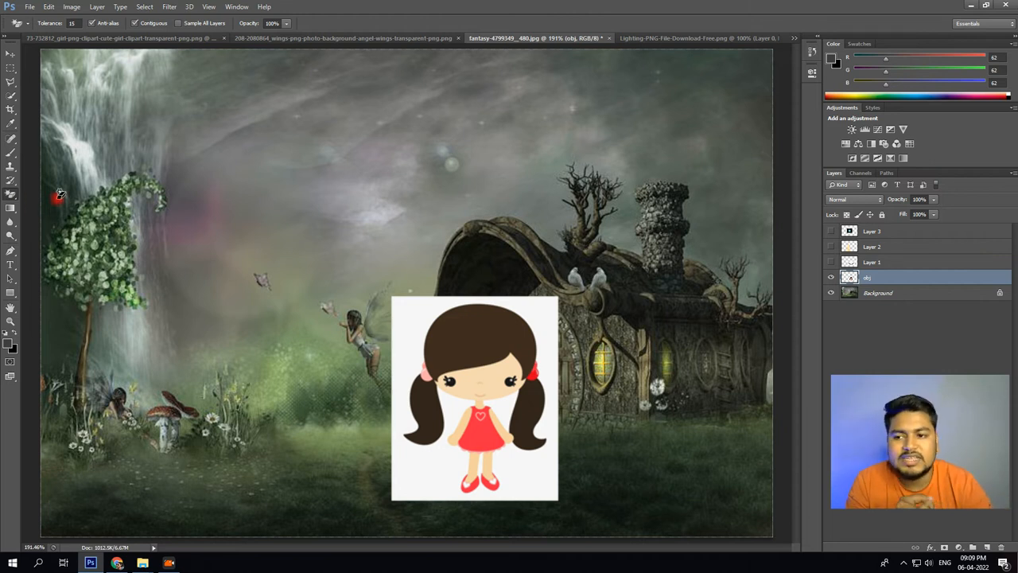
{"action": "left_click", "coordinate": [430, 315]}
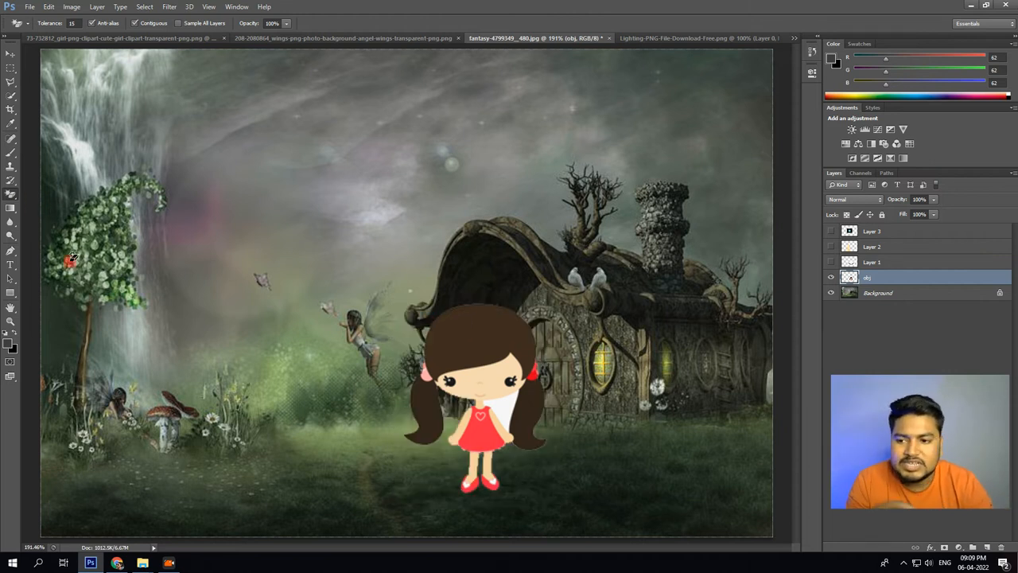
{"action": "right_click", "coordinate": [13, 195]}
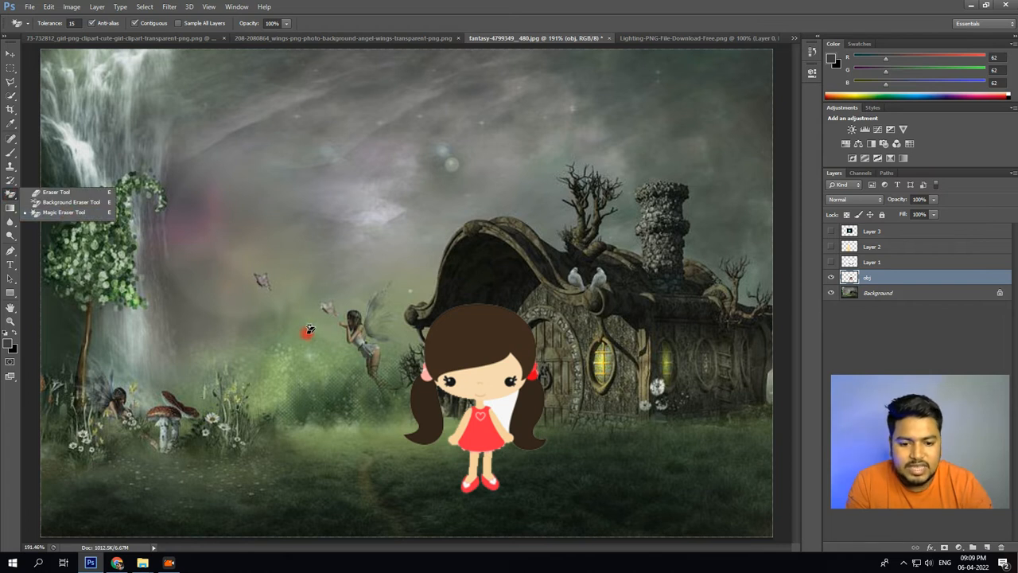
Erase the leftover white patch between the girl's dress and pigtail with the Magic Eraser, and show the wings layer, Layer 1.
{"action": "left_click", "coordinate": [508, 402]}
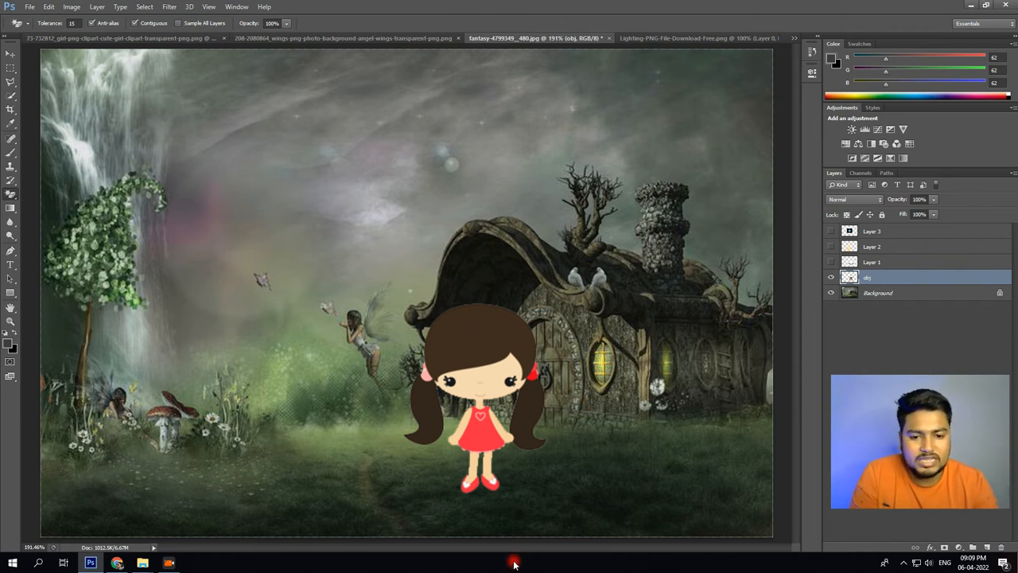
{"action": "left_click", "coordinate": [508, 350]}
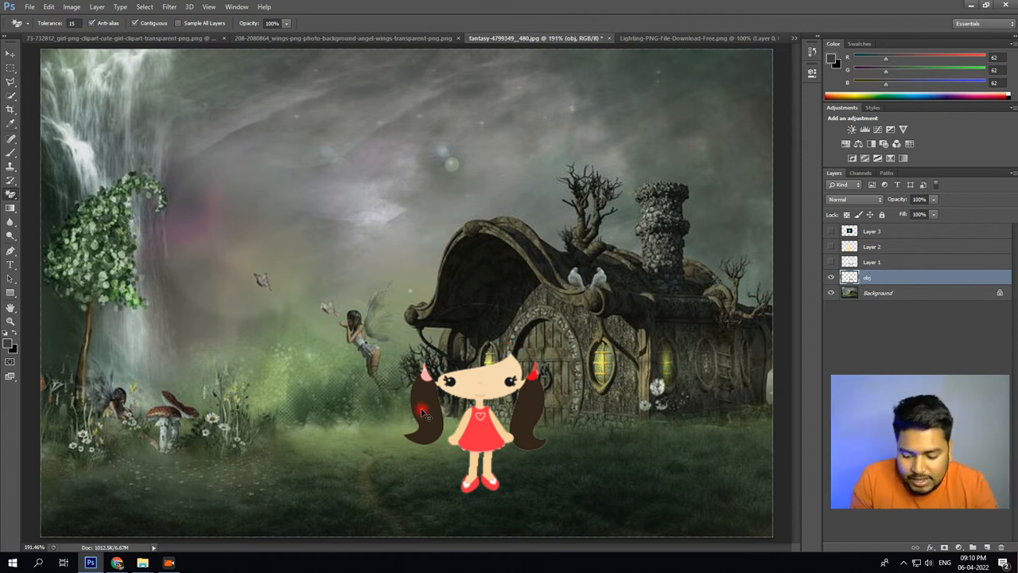
{"action": "key", "text": "ctrl+z"}
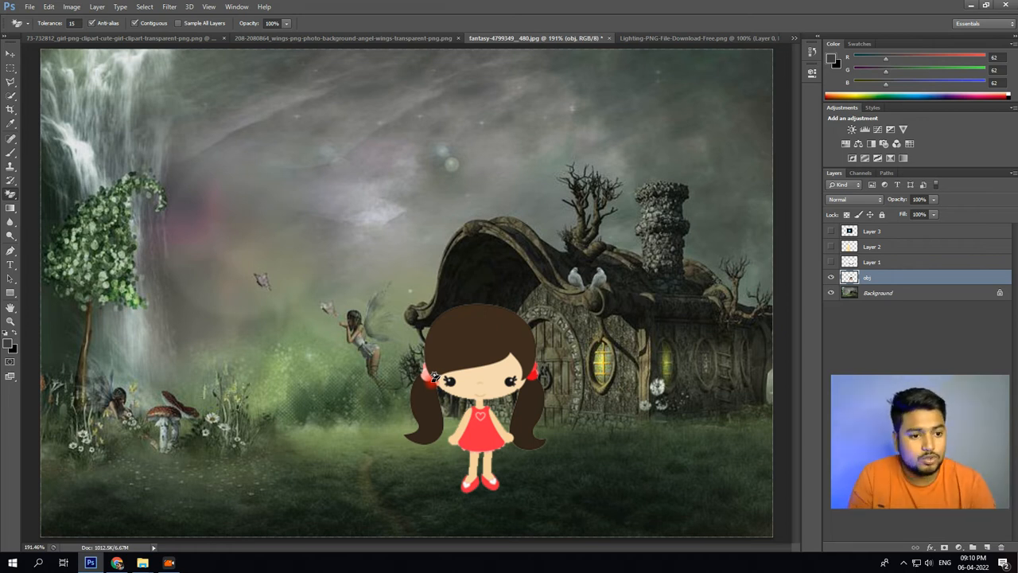
{"action": "left_click", "coordinate": [831, 262]}
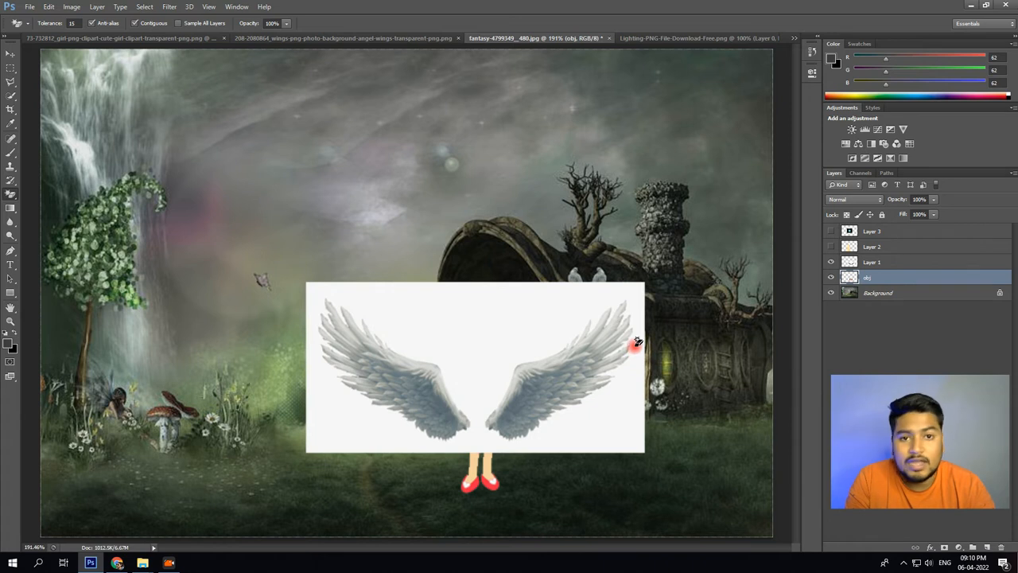
Try to move the girl on the obj layer up into the sky, and undo the move.
{"action": "left_click", "coordinate": [11, 53]}
{"action": "left_click_drag", "start_coordinate": [438, 334], "coordinate": [355, 155]}
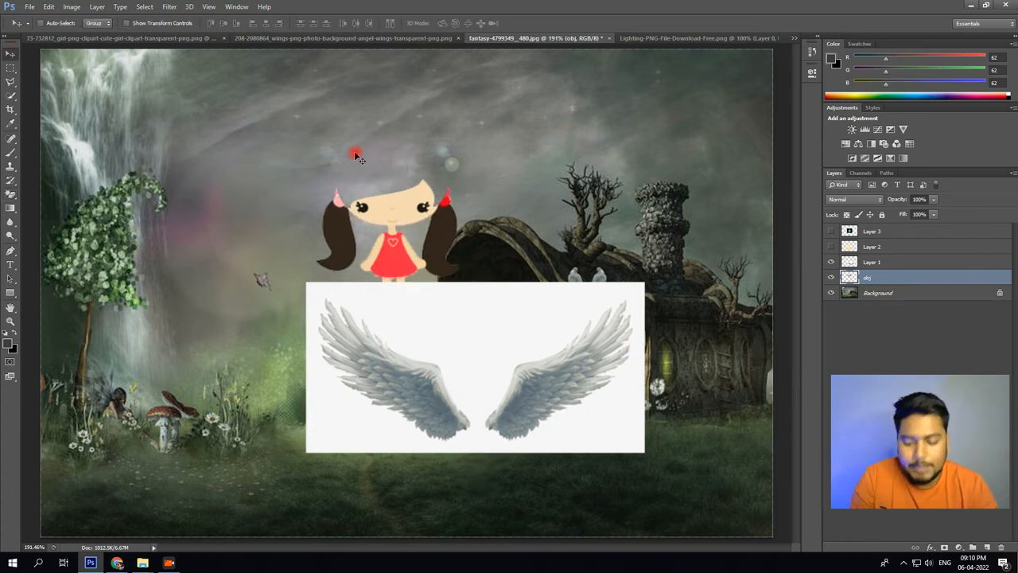
{"action": "key", "text": "ctrl+z"}
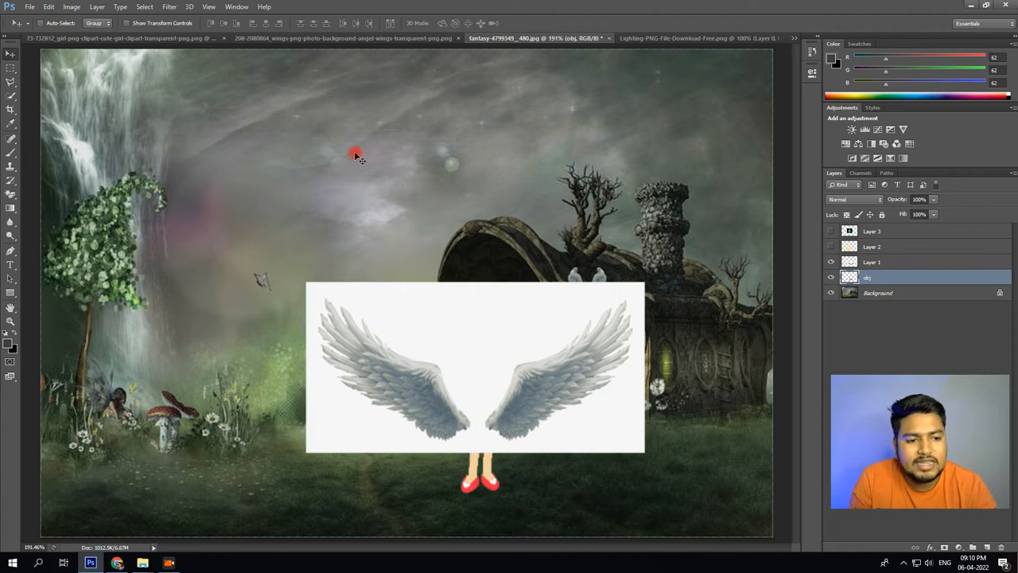
{"action": "key", "text": "ctrl+z"}
{"action": "key", "text": "ctrl+z"}
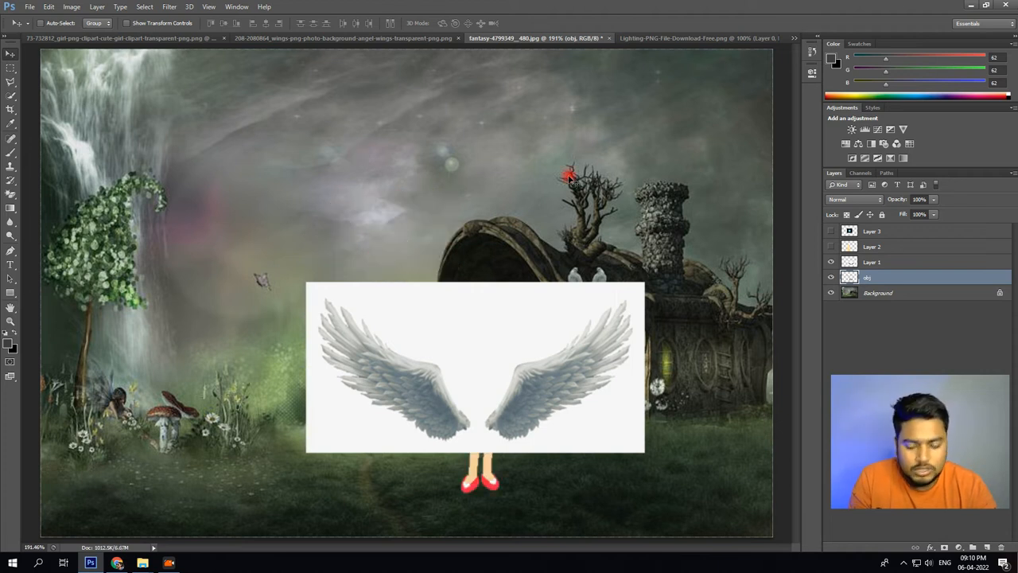
Move the wings on Layer 1 up above the girl and erase their white backdrop with the Magic Eraser.
{"action": "left_click", "coordinate": [859, 266]}
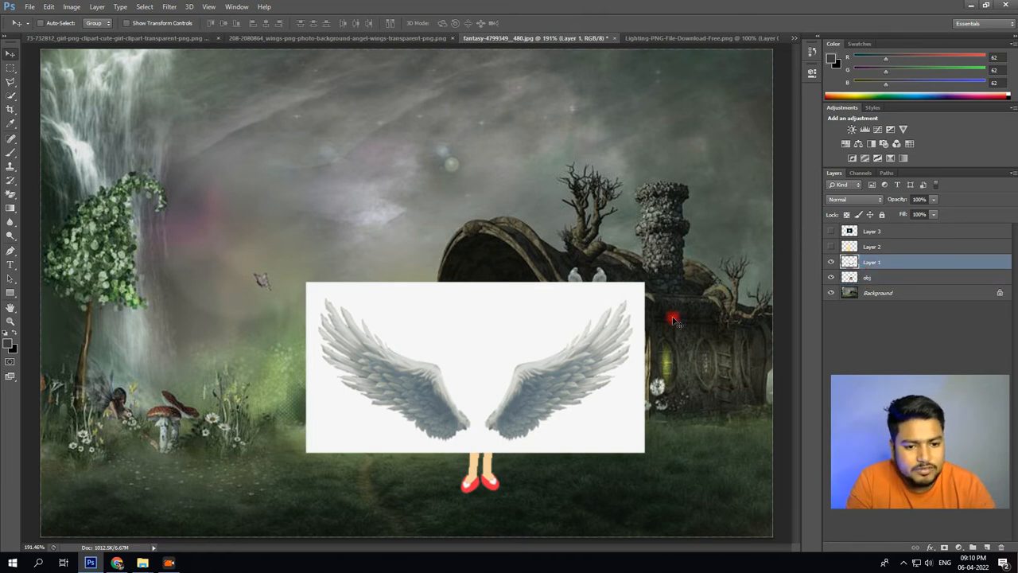
{"action": "left_click_drag", "start_coordinate": [541, 313], "coordinate": [540, 170]}
{"action": "left_click", "coordinate": [10, 193]}
{"action": "left_click", "coordinate": [438, 197]}
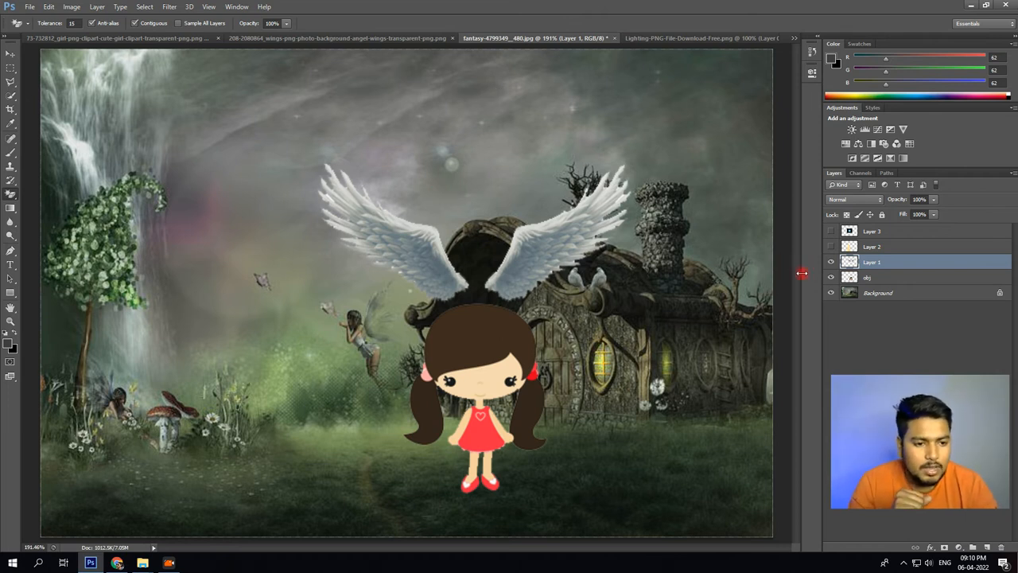
Move the wings down over the girl's body and rename their layer to father.
{"action": "left_click", "coordinate": [10, 53]}
{"action": "left_click_drag", "start_coordinate": [554, 253], "coordinate": [555, 383]}
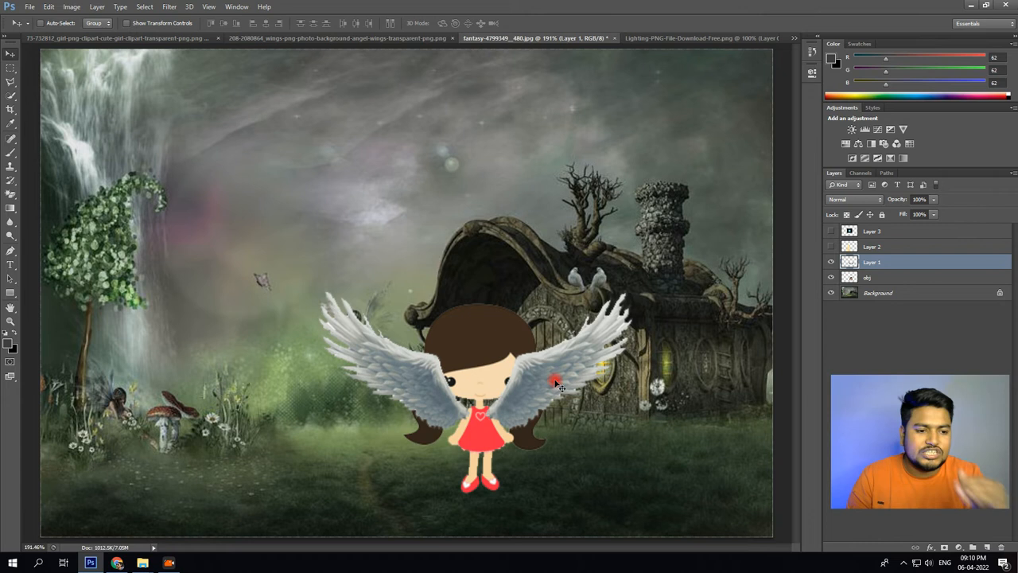
{"action": "double_click", "coordinate": [872, 262]}
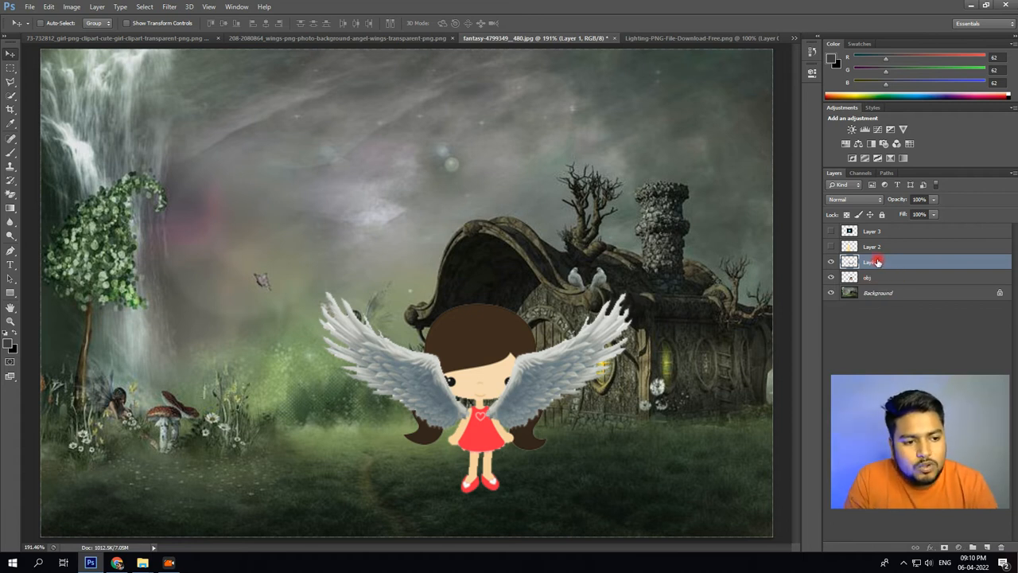
{"action": "type", "text": "fathe"}
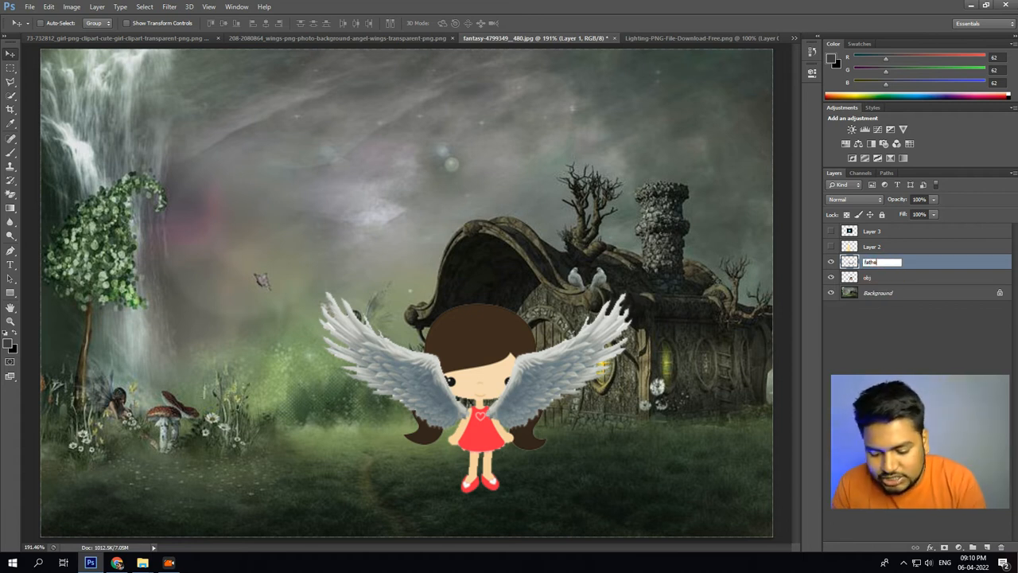
{"action": "type", "text": "r"}
{"action": "key", "text": "Return"}
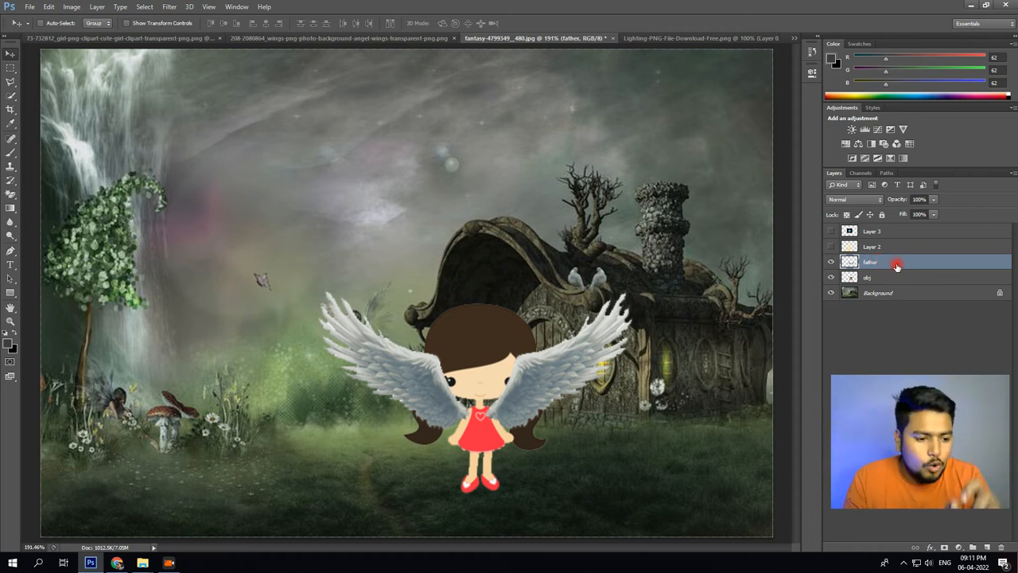
Place the father layer below the obj layer and shift the wings slightly right to centre them behind the girl.
{"action": "left_click_drag", "start_coordinate": [896, 265], "coordinate": [898, 286]}
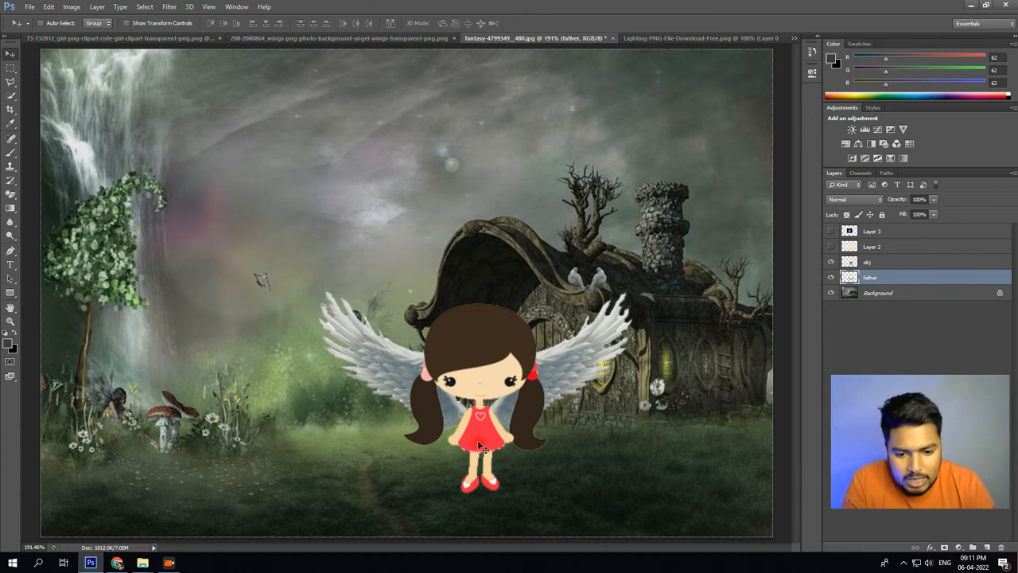
{"action": "left_click_drag", "start_coordinate": [472, 443], "coordinate": [482, 445]}
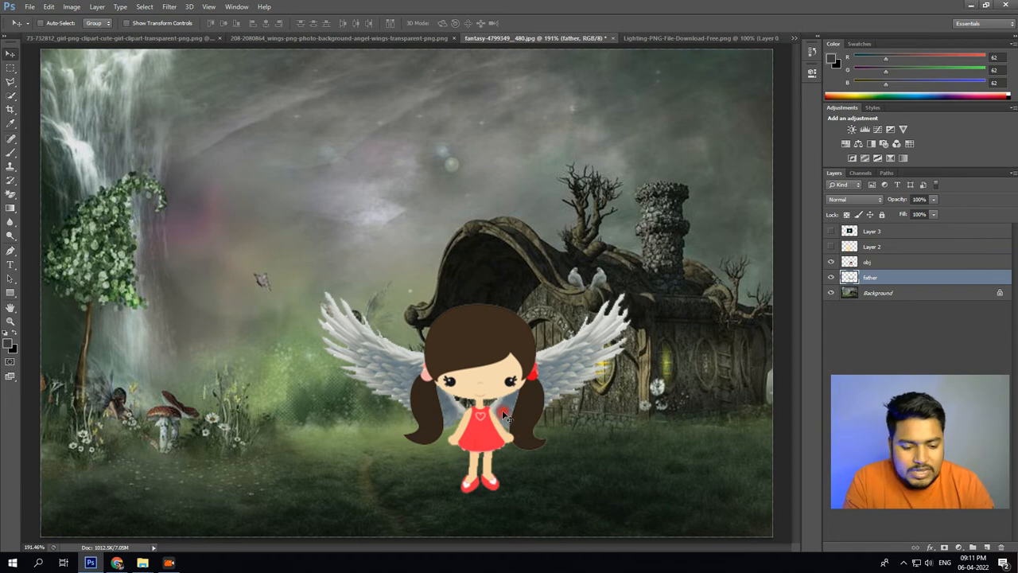
{"action": "key", "text": "Right"}
{"action": "key", "text": "Right"}
{"action": "key", "text": "Right"}
{"action": "key", "text": "Right"}
{"action": "key", "text": "Right"}
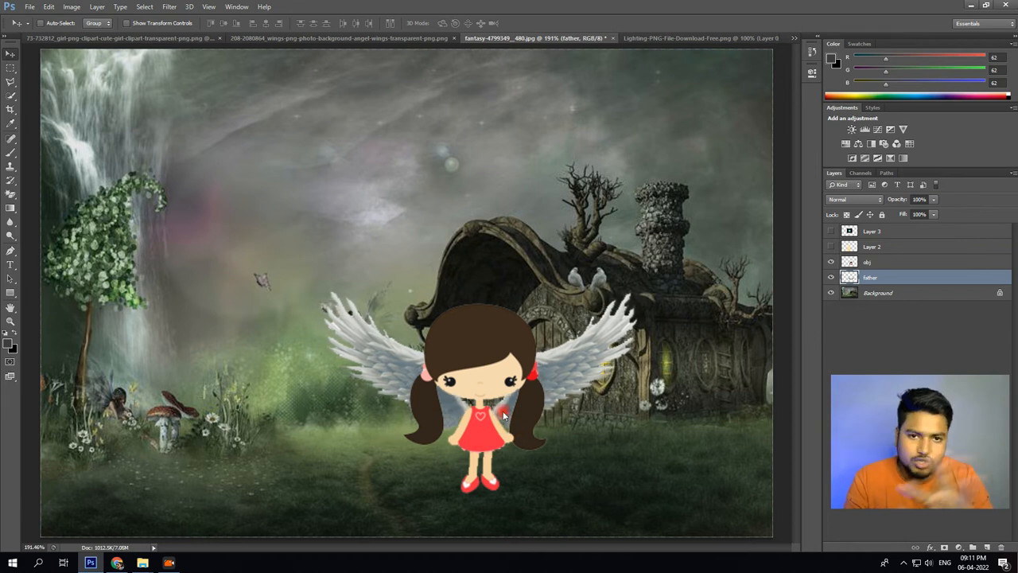
{"action": "key", "text": "Right"}
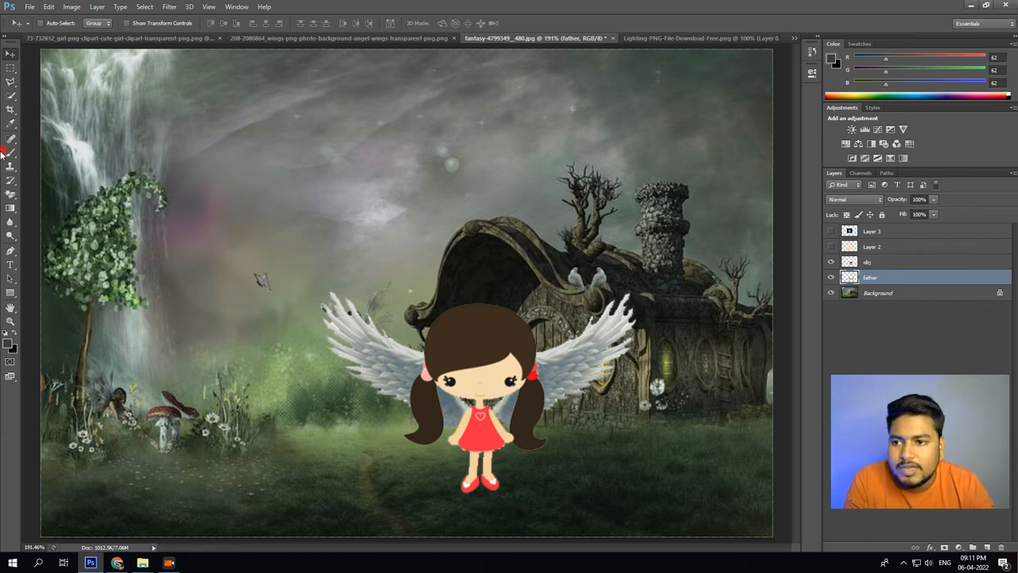
{"action": "left_click_drag", "start_coordinate": [577, 356], "coordinate": [579, 358]}
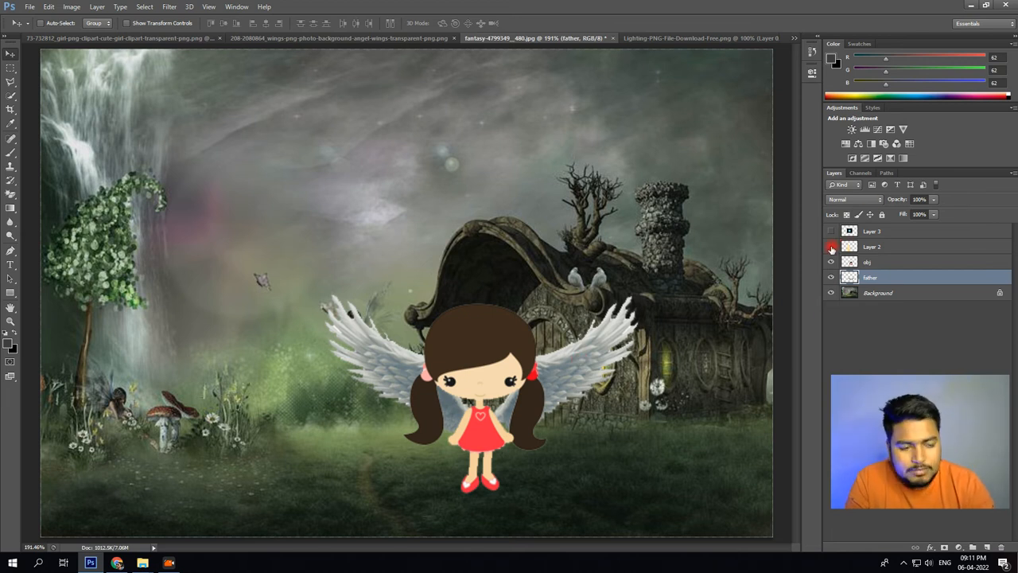
Show the golden light on Layer 2, move it over the girl, and make Layer 2 active.
{"action": "left_click", "coordinate": [831, 247]}
{"action": "left_click_drag", "start_coordinate": [336, 278], "coordinate": [462, 193]}
{"action": "right_click", "coordinate": [350, 259]}
{"action": "left_click", "coordinate": [362, 259]}
Enlarge the golden light with Free Transform, centre its beam on the girl, and place Layer 2 just above the Background layer.
{"action": "key", "text": "ctrl+t"}
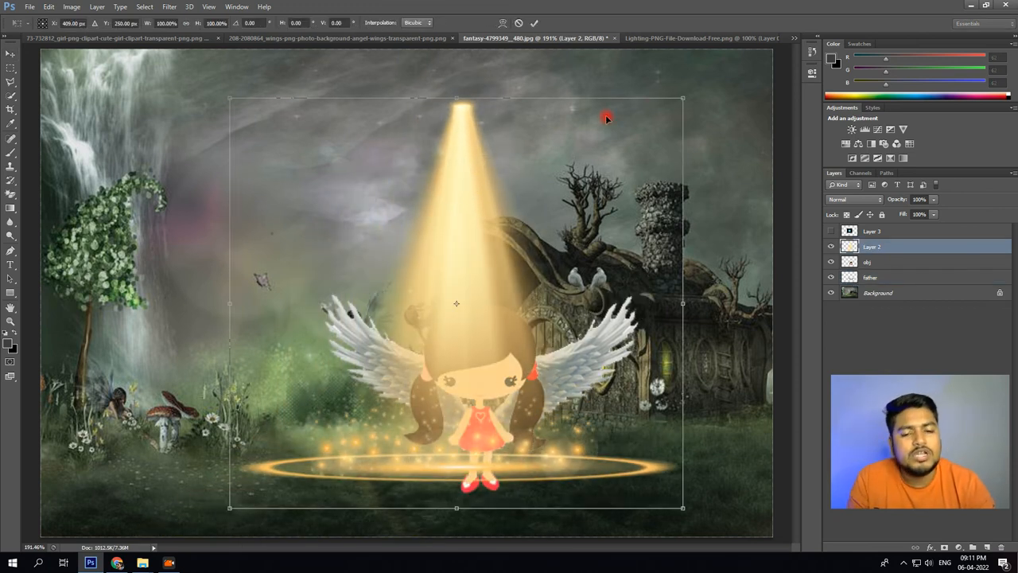
{"action": "left_click_drag", "start_coordinate": [684, 97], "coordinate": [963, 36]}
{"action": "left_click_drag", "start_coordinate": [706, 223], "coordinate": [640, 264]}
{"action": "key", "text": "Return"}
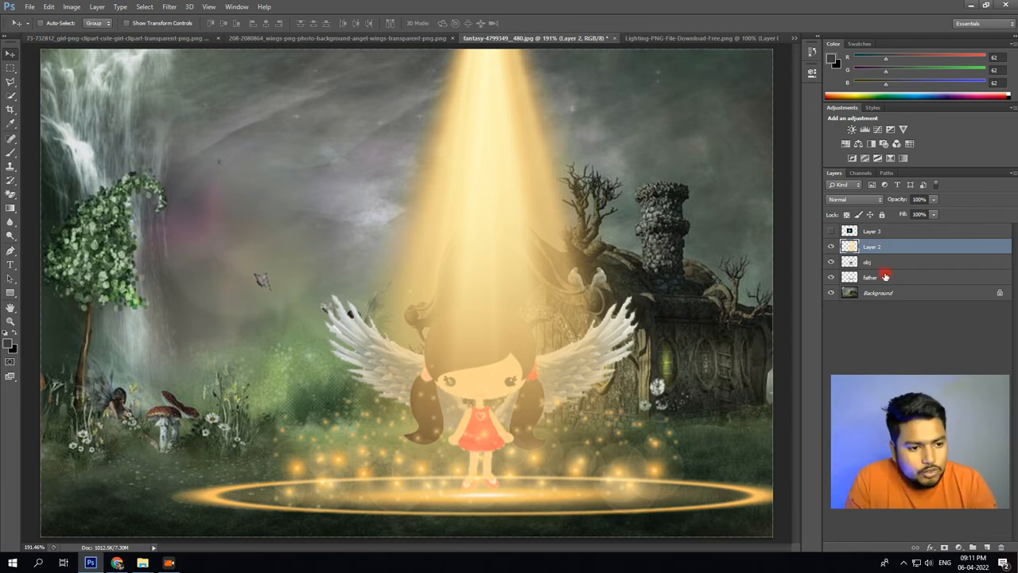
{"action": "left_click_drag", "start_coordinate": [885, 252], "coordinate": [883, 284]}
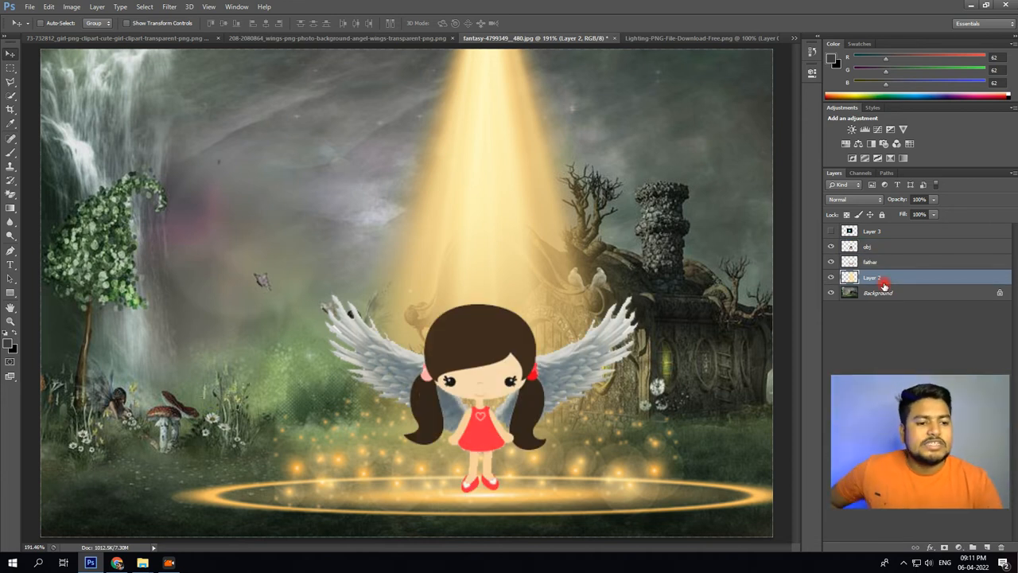
Hide the golden light on Layer 2, and show and select the blue light on Layer 3.
{"action": "left_click", "coordinate": [831, 277]}
{"action": "left_click", "coordinate": [831, 230]}
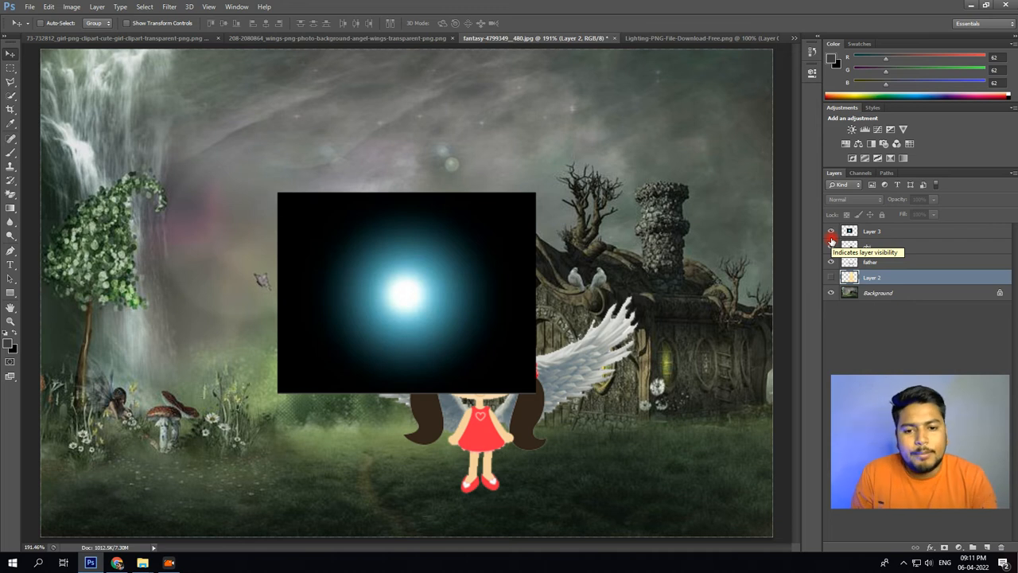
{"action": "left_click", "coordinate": [881, 235]}
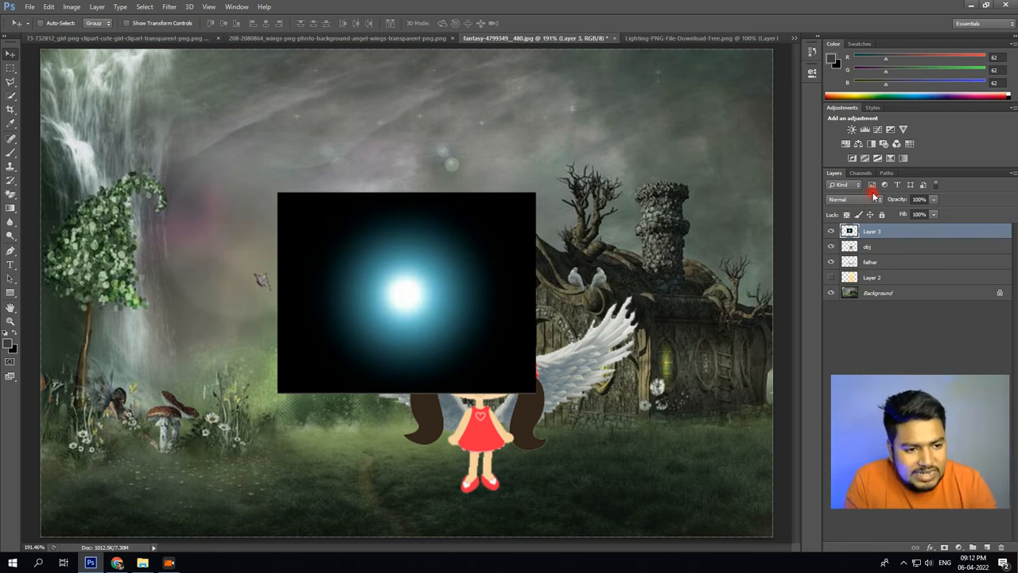
Try the Color blending mode on the blue light layer, and step back through Divide to Hard Light.
{"action": "left_click", "coordinate": [873, 199]}
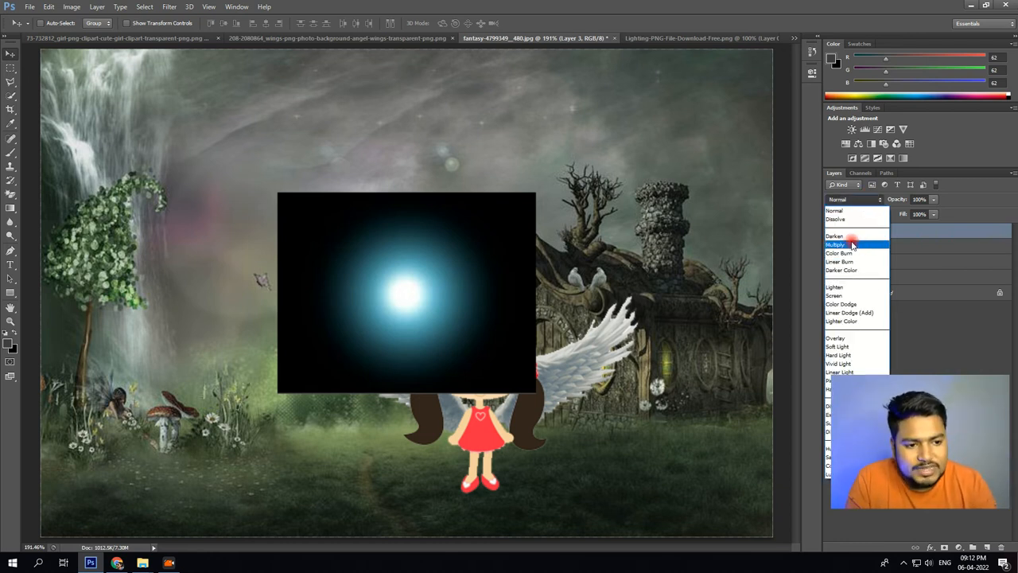
{"action": "left_click", "coordinate": [848, 465]}
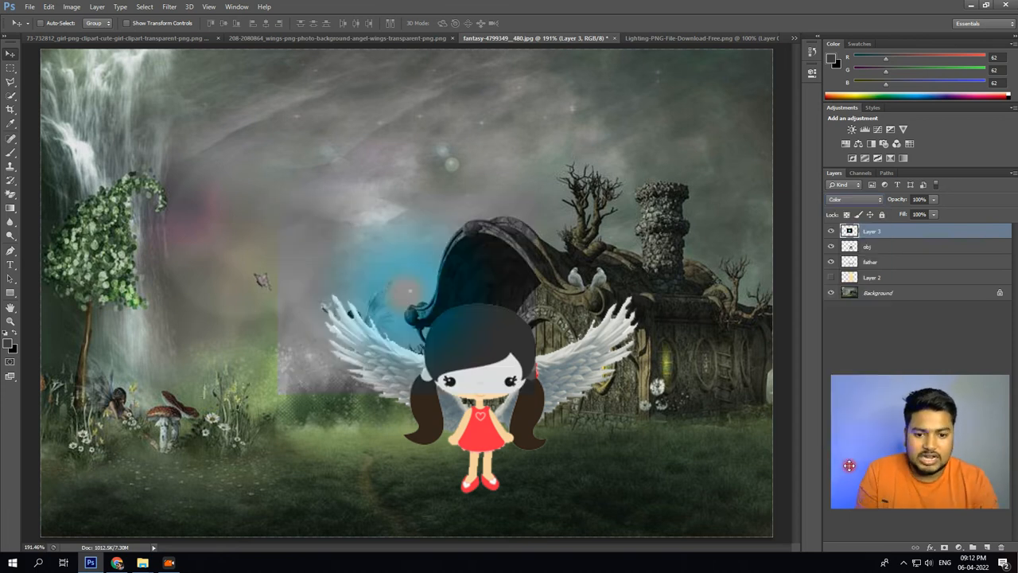
{"action": "key", "text": "Up"}
{"action": "key", "text": "Up"}
{"action": "key", "text": "Up"}
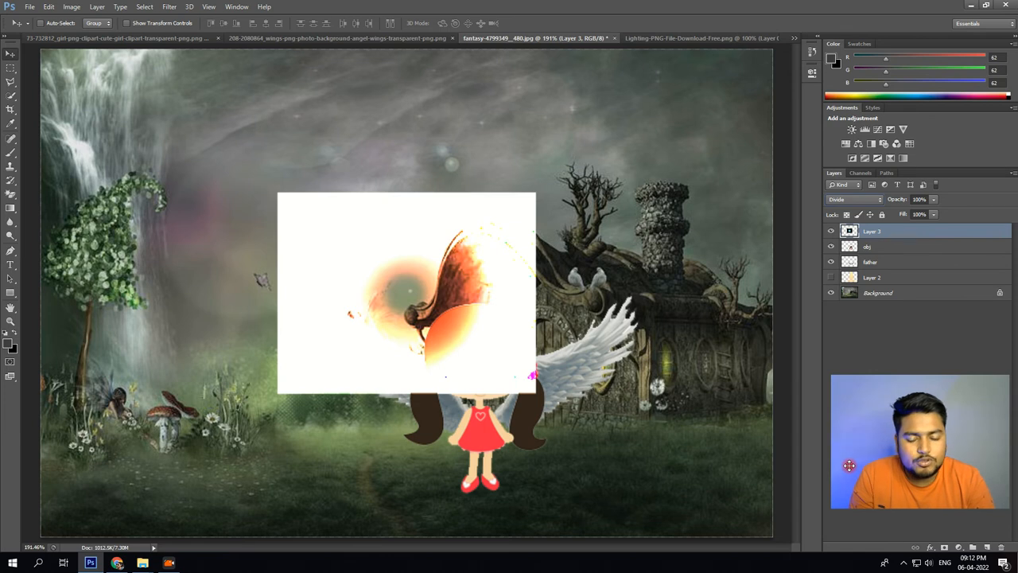
{"action": "key", "text": "Up"}
{"action": "key", "text": "Up"}
{"action": "key", "text": "Up"}
{"action": "key", "text": "Up"}
{"action": "key", "text": "Up"}
{"action": "key", "text": "Up"}
{"action": "key", "text": "Up"}
{"action": "key", "text": "Up"}
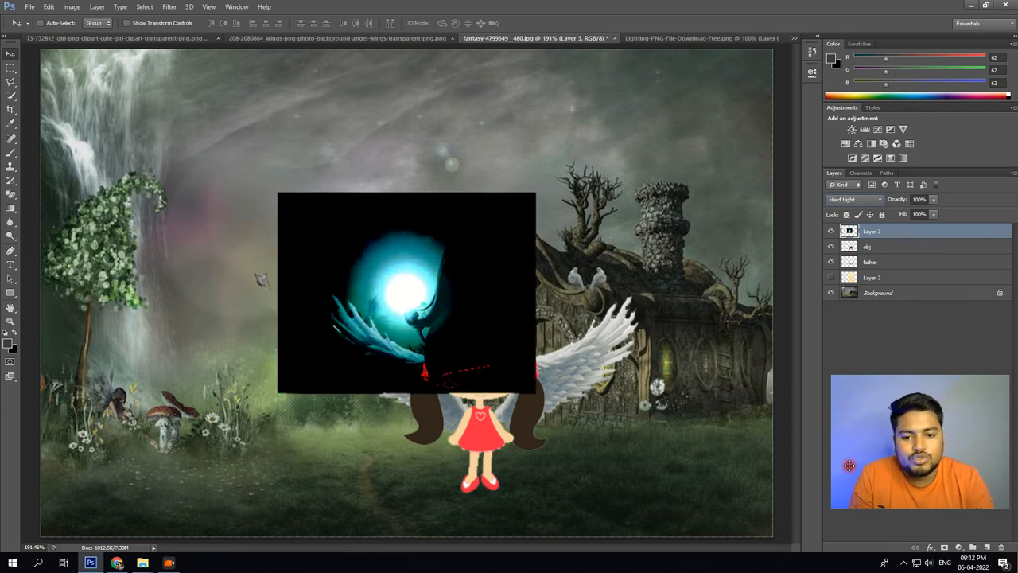
Try the Soft Light, Vivid Light, Lighter Color and Linear Dodge (Add) blending modes on the blue light layer.
{"action": "left_click", "coordinate": [847, 206]}
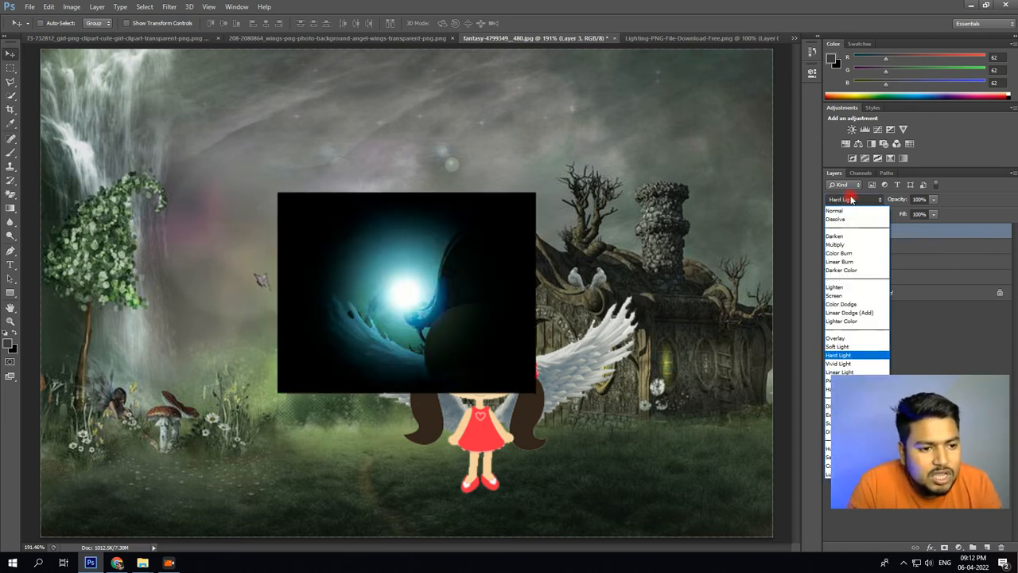
{"action": "left_click", "coordinate": [853, 347]}
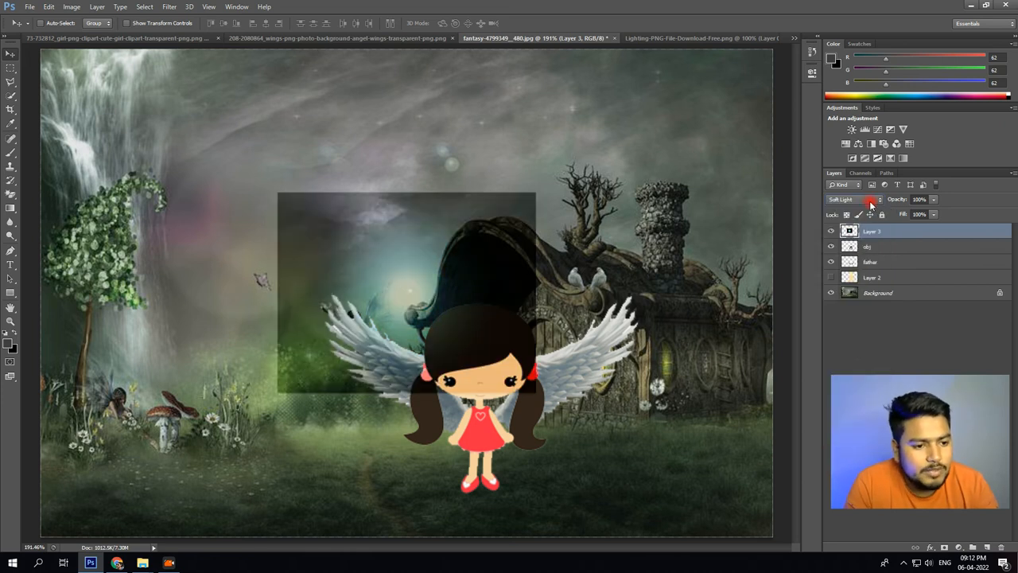
{"action": "left_click", "coordinate": [871, 205]}
{"action": "left_click", "coordinate": [860, 385]}
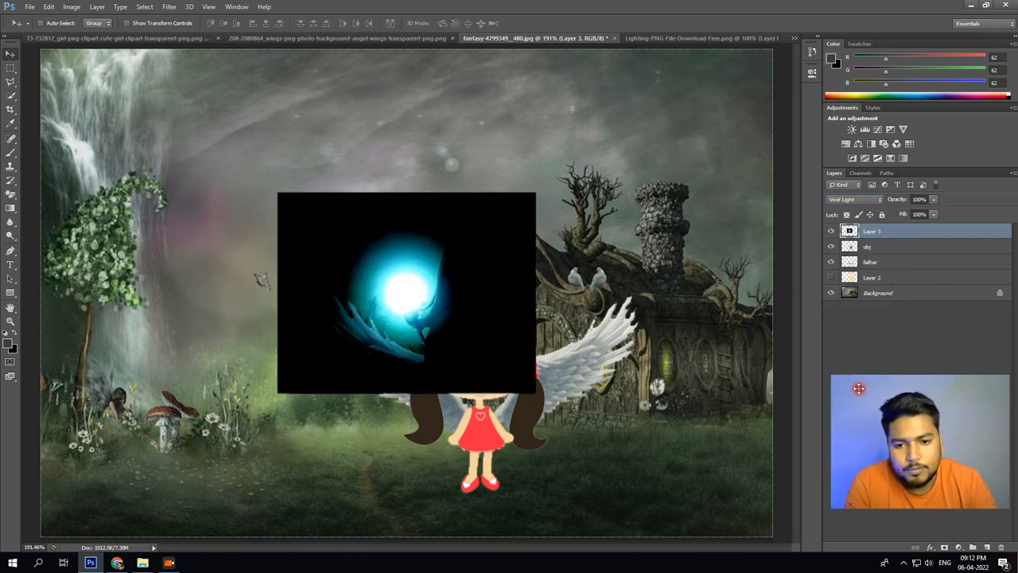
{"action": "key", "text": "Up"}
{"action": "key", "text": "Up"}
{"action": "key", "text": "Up"}
{"action": "key", "text": "Up"}
{"action": "key", "text": "Up"}
{"action": "key", "text": "Down"}
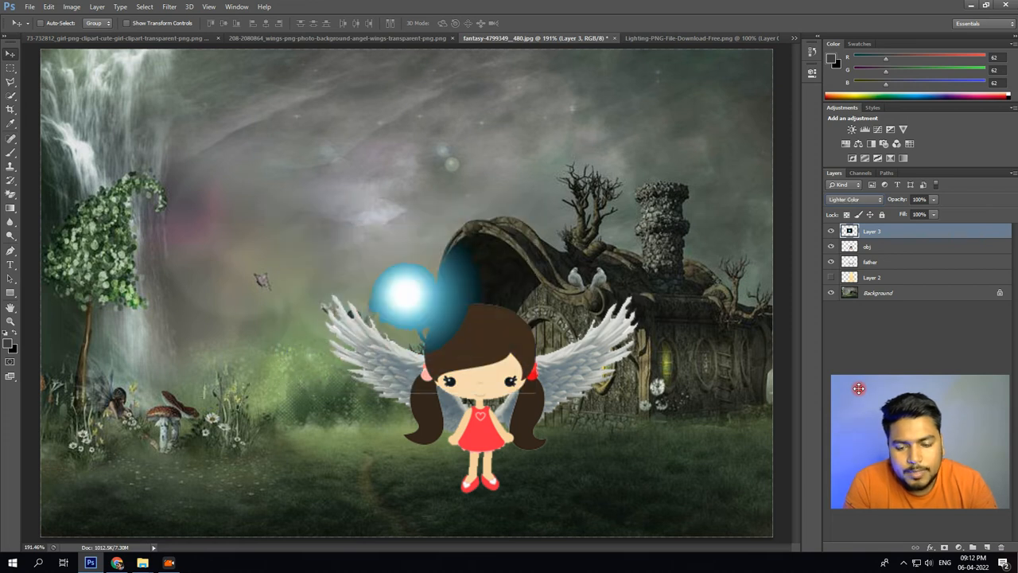
{"action": "key", "text": "Up"}
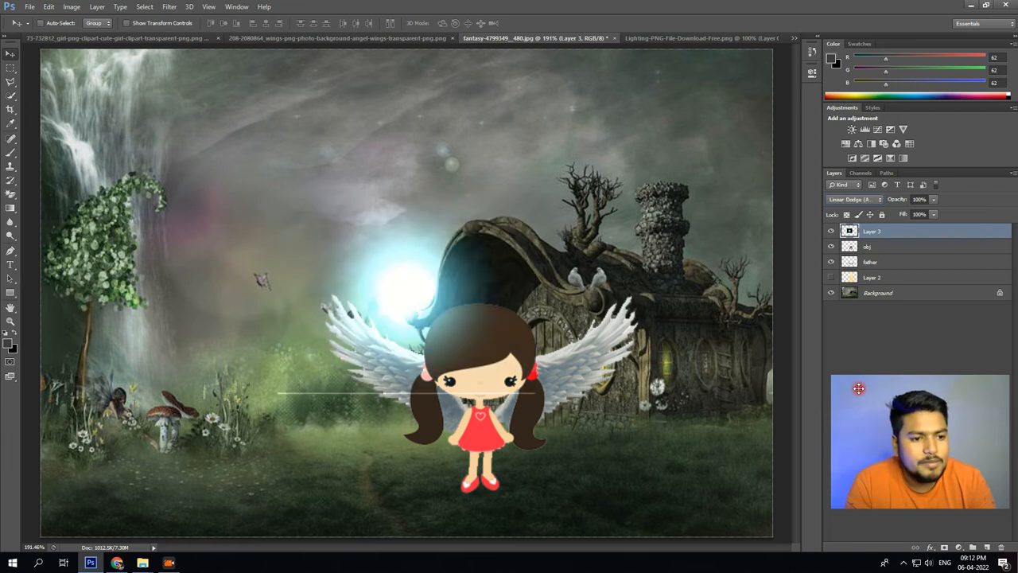
Compare the Lighter Color blending mode on the blue light layer, and set the mode to Color Dodge.
{"action": "left_click", "coordinate": [854, 199]}
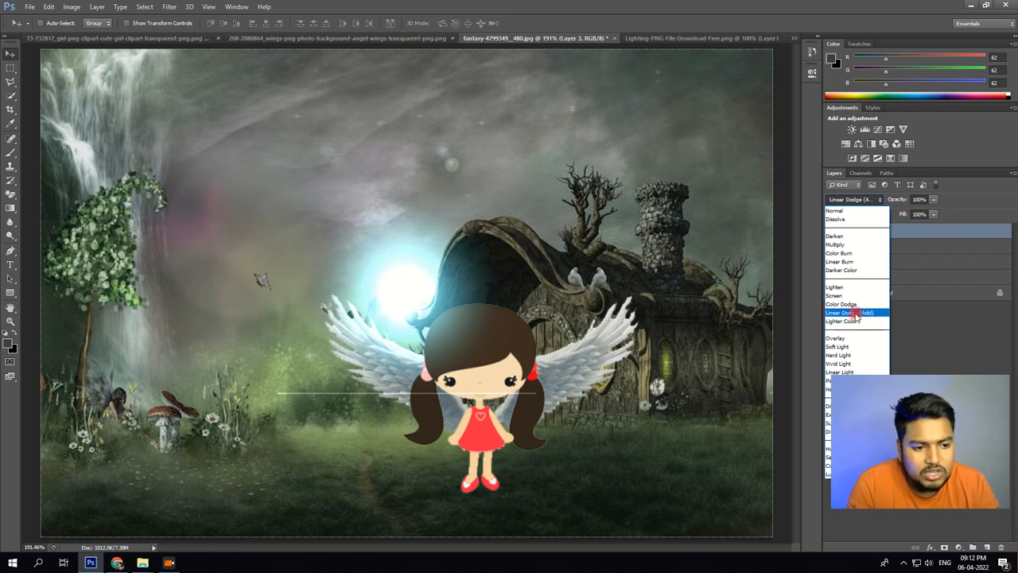
{"action": "left_click", "coordinate": [855, 320]}
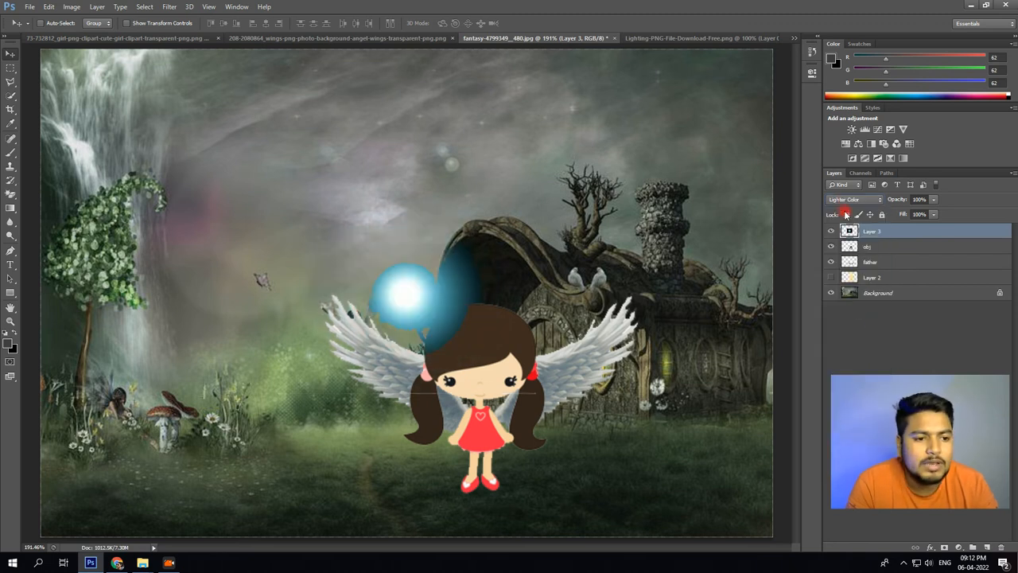
{"action": "left_click", "coordinate": [844, 199]}
{"action": "left_click", "coordinate": [845, 304]}
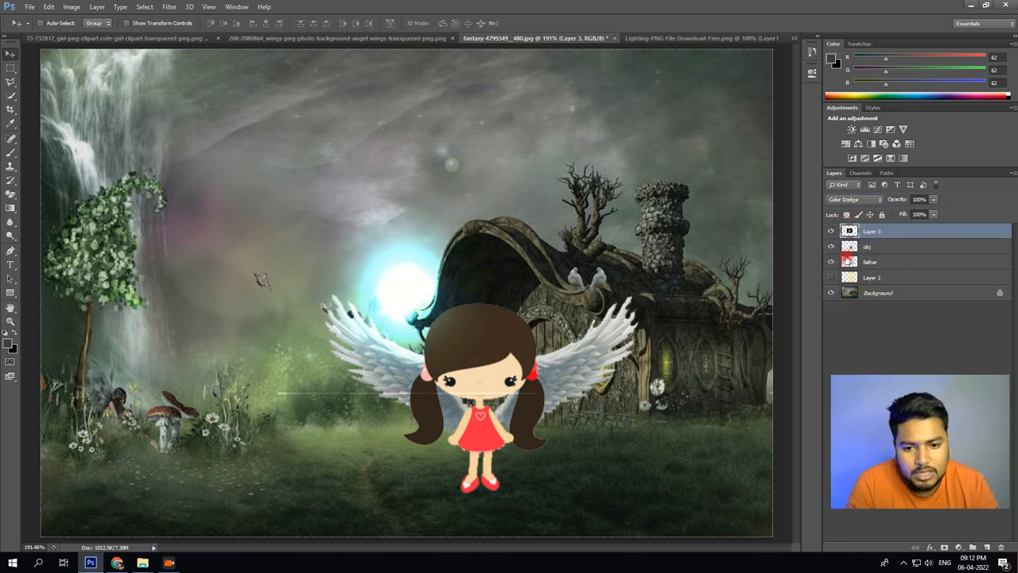
Set the blue light layer to Linear Dodge (Add) and place it behind the girl's head, directly above the Background layer.
{"action": "left_click", "coordinate": [850, 200]}
{"action": "left_click", "coordinate": [850, 313]}
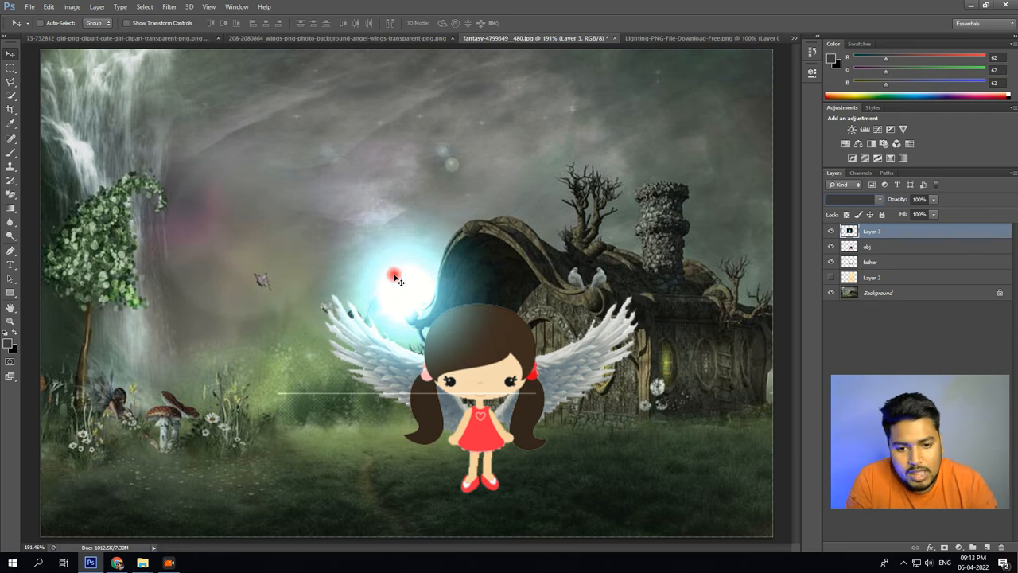
{"action": "left_click_drag", "start_coordinate": [393, 277], "coordinate": [465, 329]}
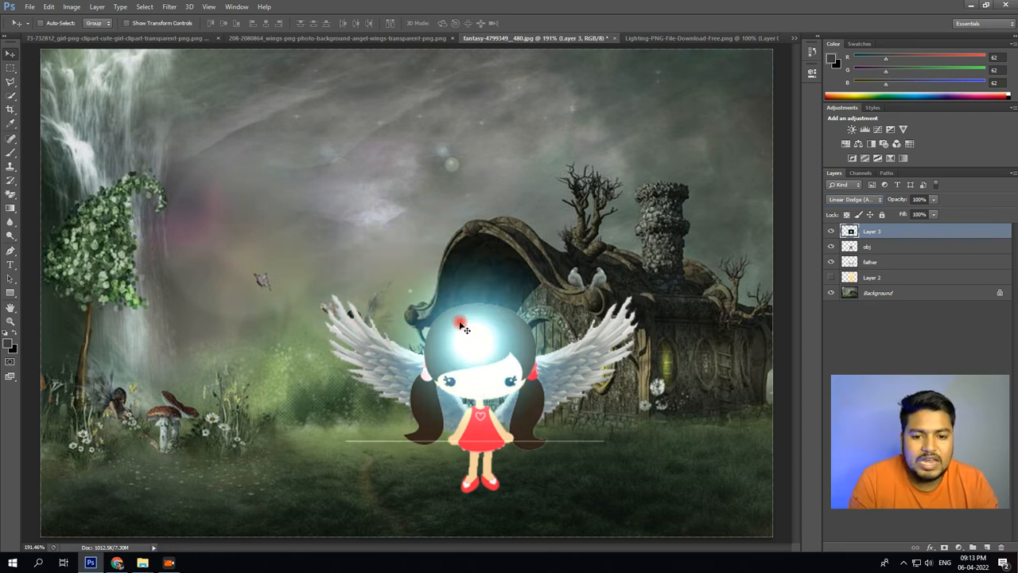
{"action": "left_click_drag", "start_coordinate": [896, 230], "coordinate": [892, 285]}
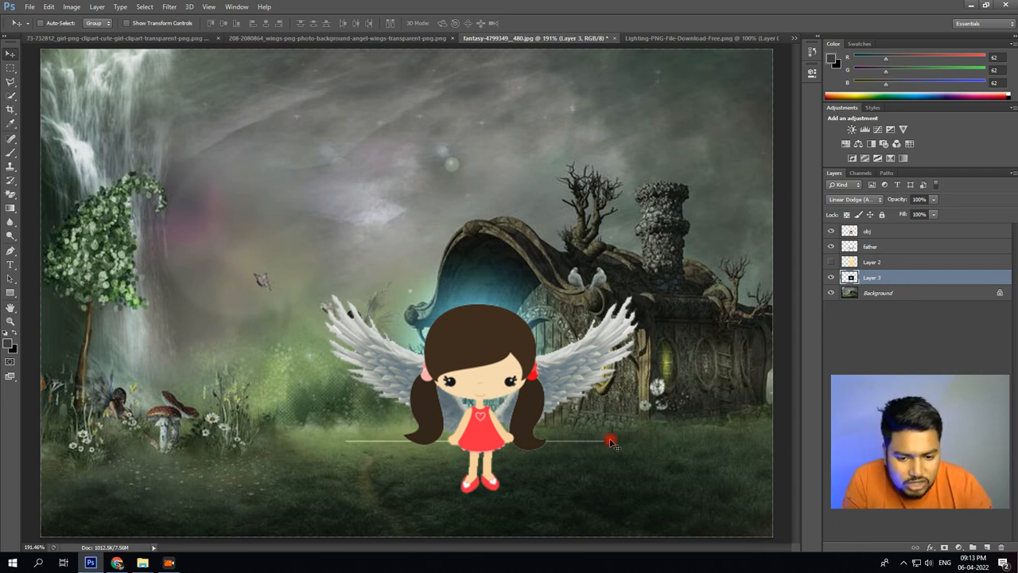
Erase the thin horizontal line of the blue light layer across the grass with the Eraser at 31 px.
{"action": "left_click_drag", "start_coordinate": [10, 193], "coordinate": [48, 195]}
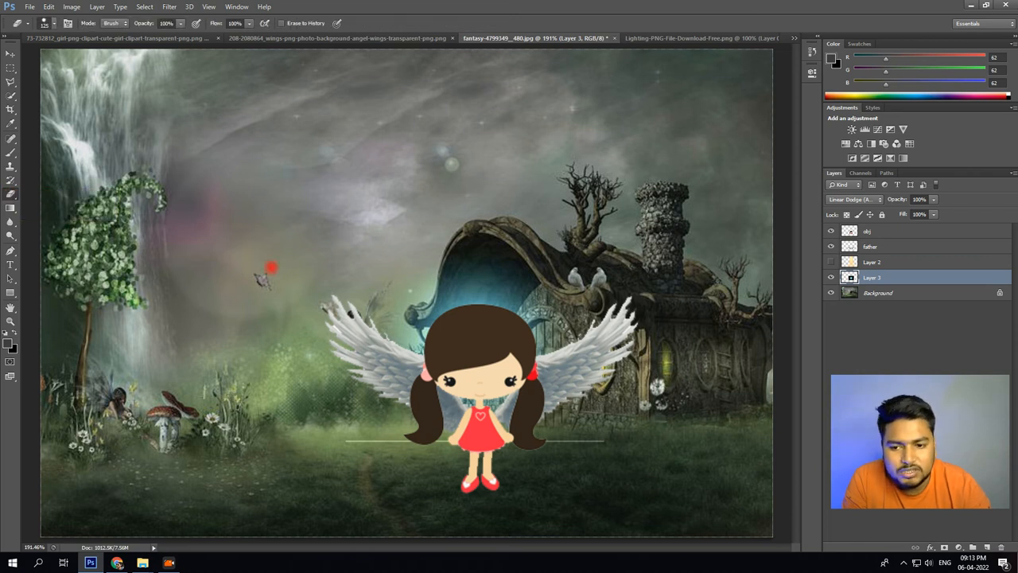
{"action": "right_click", "coordinate": [314, 184]}
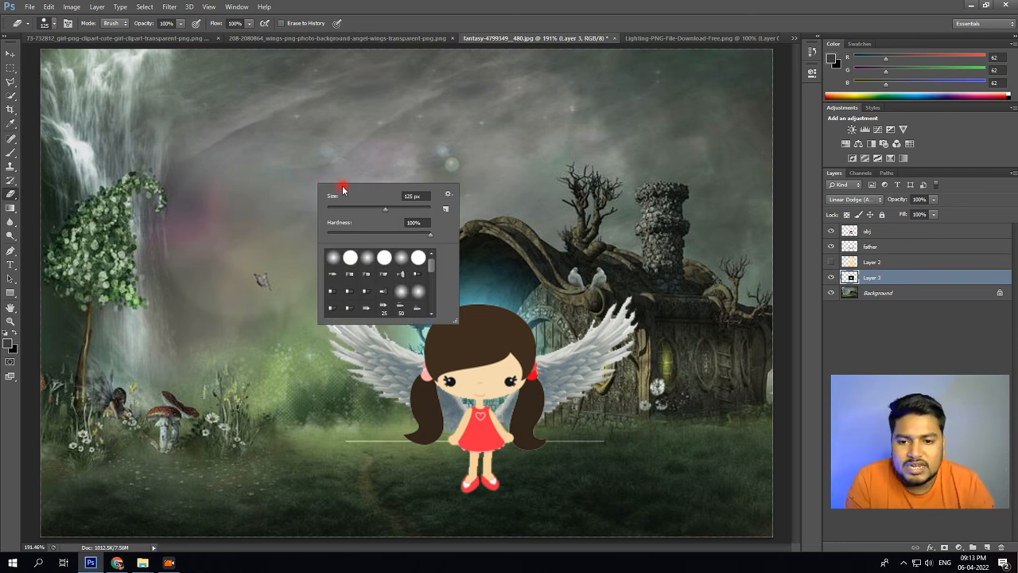
{"action": "left_click_drag", "start_coordinate": [365, 212], "coordinate": [341, 210]}
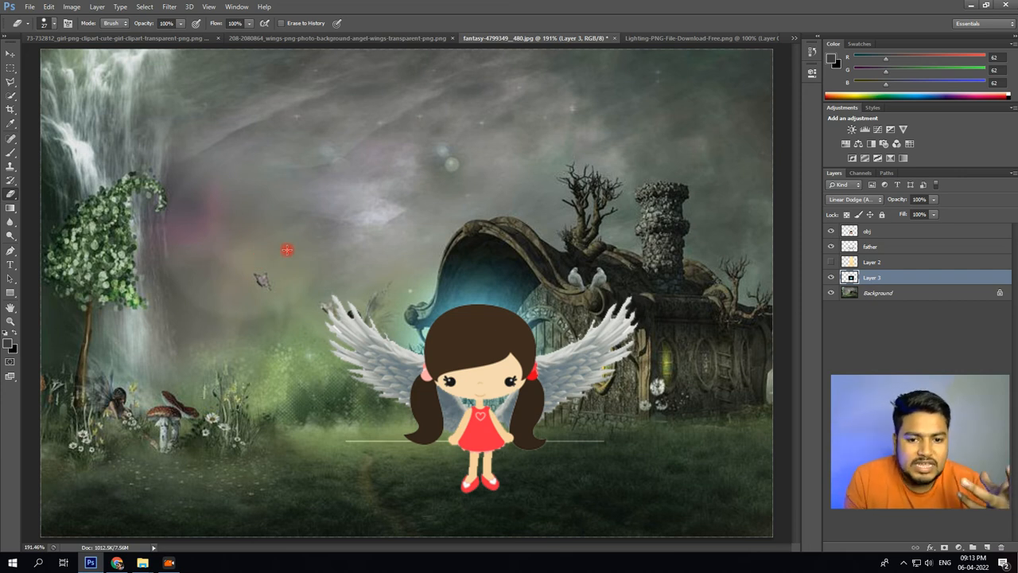
{"action": "right_click", "coordinate": [287, 250]}
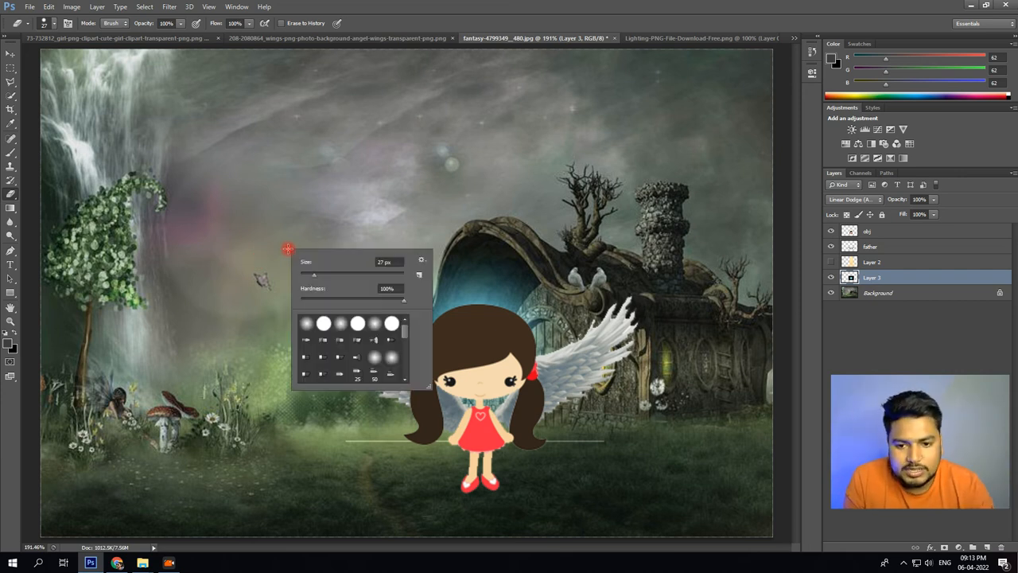
{"action": "left_click", "coordinate": [388, 274]}
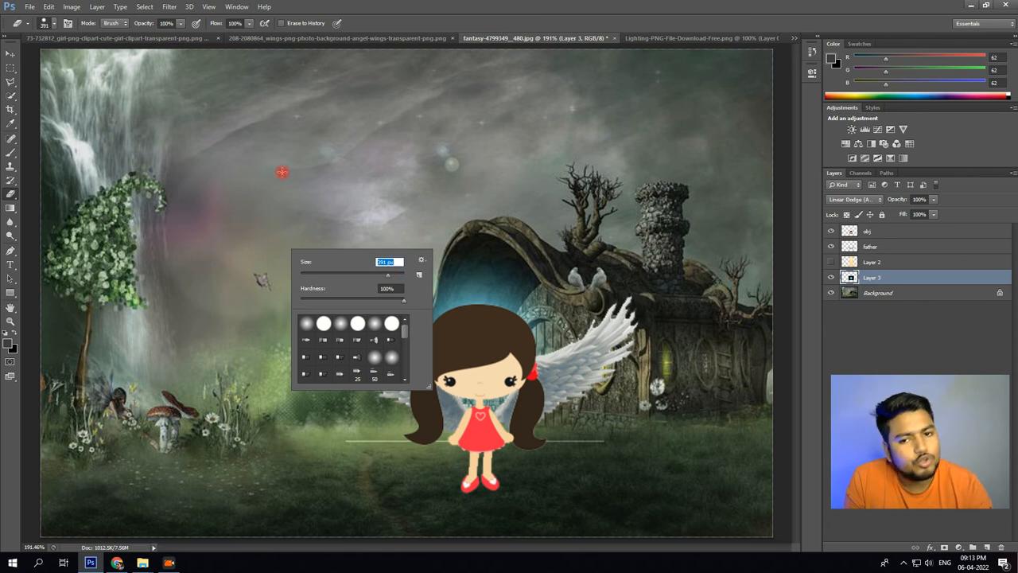
{"action": "left_click", "coordinate": [317, 274]}
{"action": "left_click", "coordinate": [269, 191]}
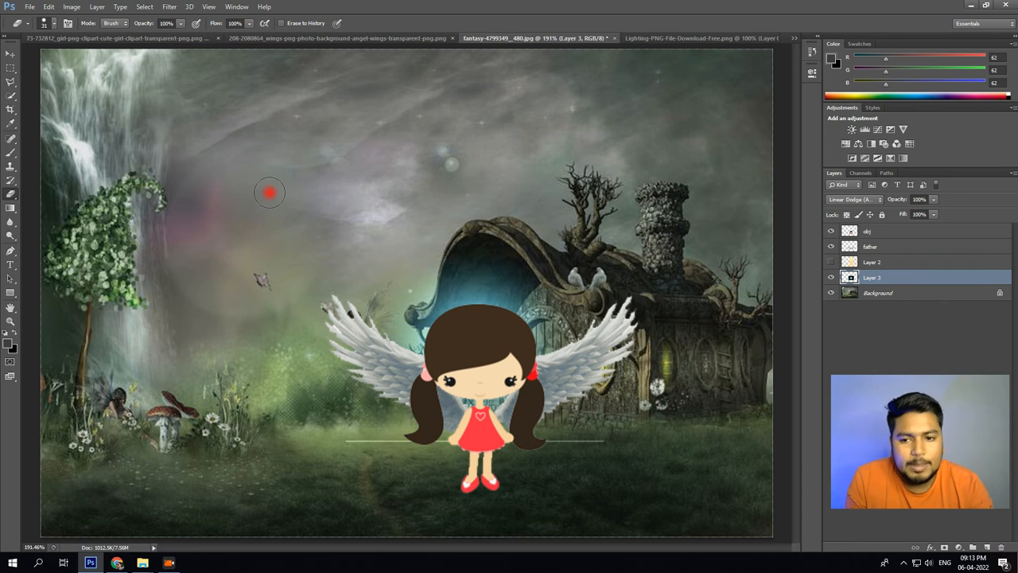
{"action": "mouse_move", "coordinate": [345, 446]}
{"action": "left_mouse_down"}
{"action": "mouse_move", "coordinate": [548, 450]}
{"action": "mouse_move", "coordinate": [613, 440]}
{"action": "left_mouse_up"}
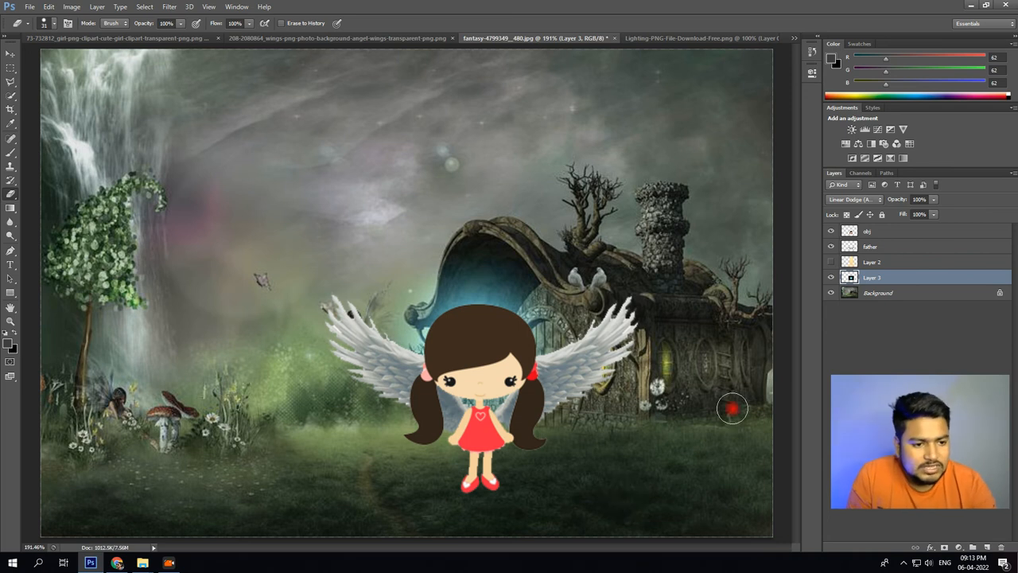
Show the golden light on Layer 2, place it beneath Layer 3, and reduce its opacity to 48%.
{"action": "left_click", "coordinate": [830, 262]}
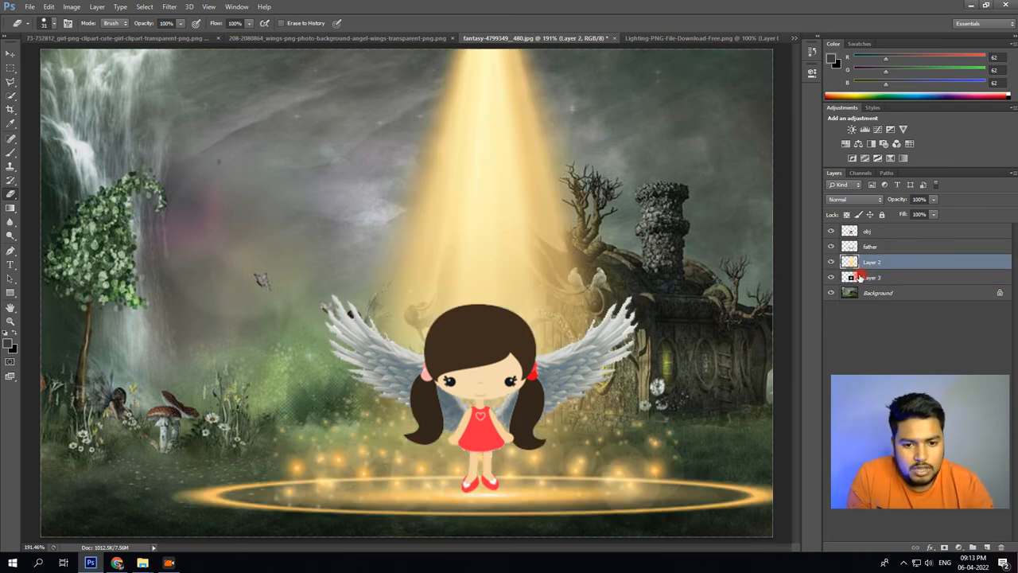
{"action": "left_click_drag", "start_coordinate": [865, 265], "coordinate": [849, 283]}
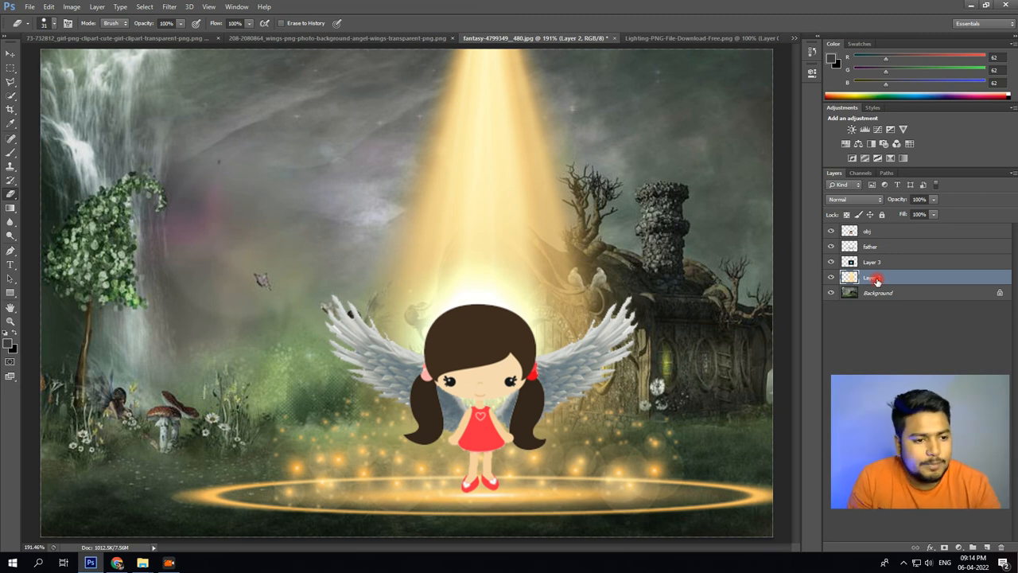
{"action": "left_click", "coordinate": [935, 200]}
{"action": "left_click_drag", "start_coordinate": [934, 213], "coordinate": [905, 215]}
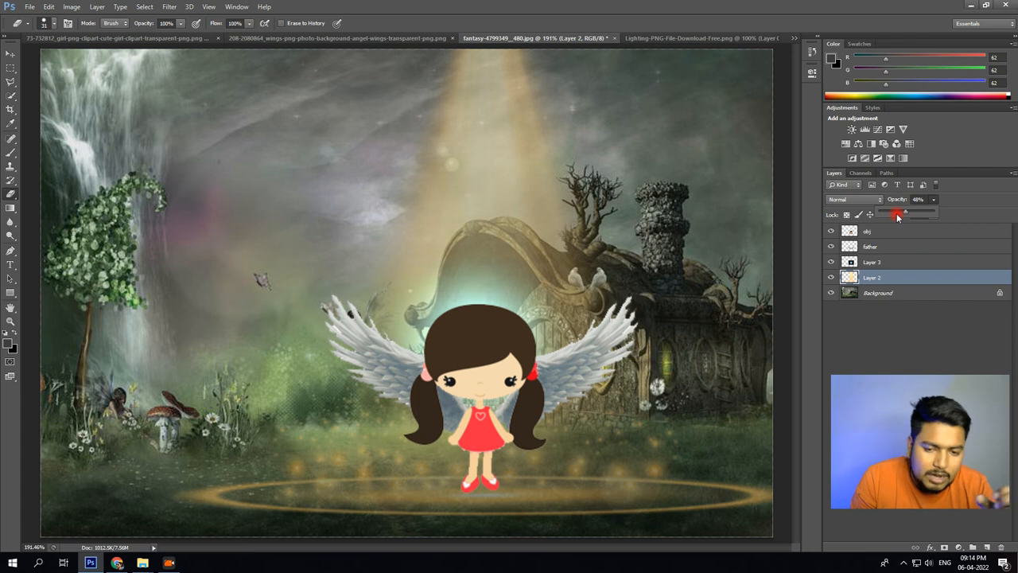
{"action": "left_click", "coordinate": [868, 356]}
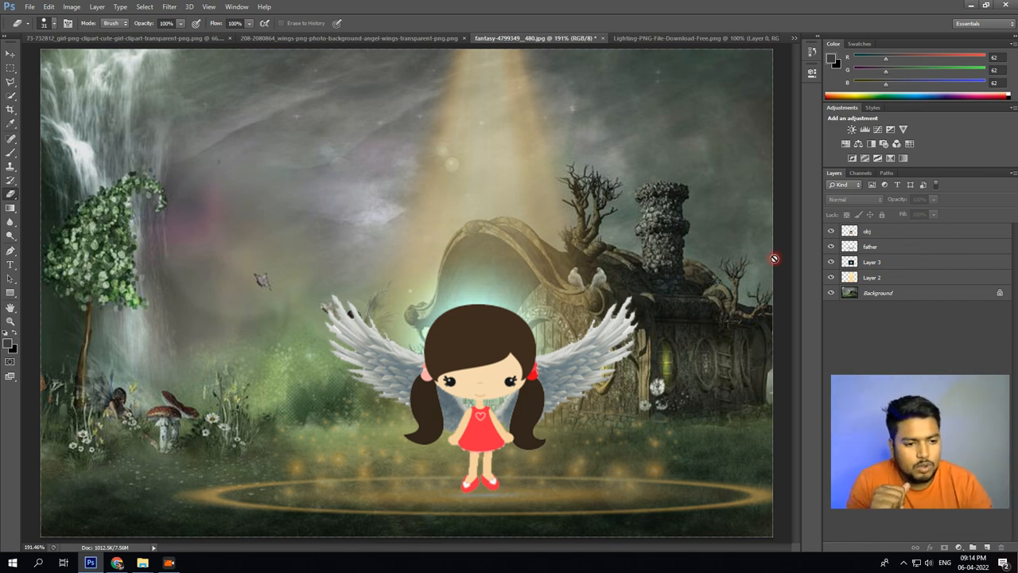
Hide the cartoon girl layer obj, and switch to Chrome to search Google Images for "girlpng".
{"action": "left_click", "coordinate": [830, 231]}
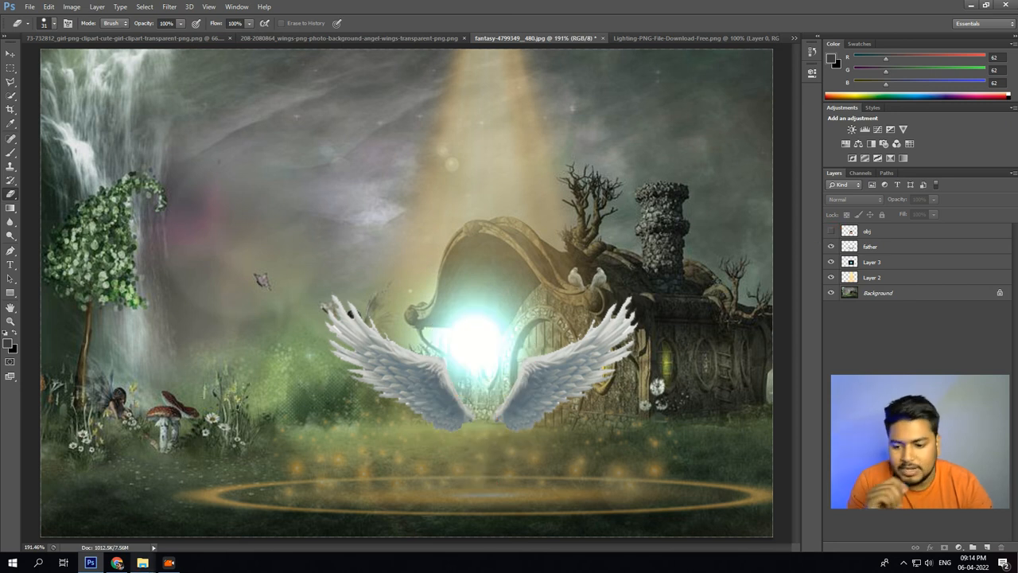
{"action": "left_click", "coordinate": [117, 562]}
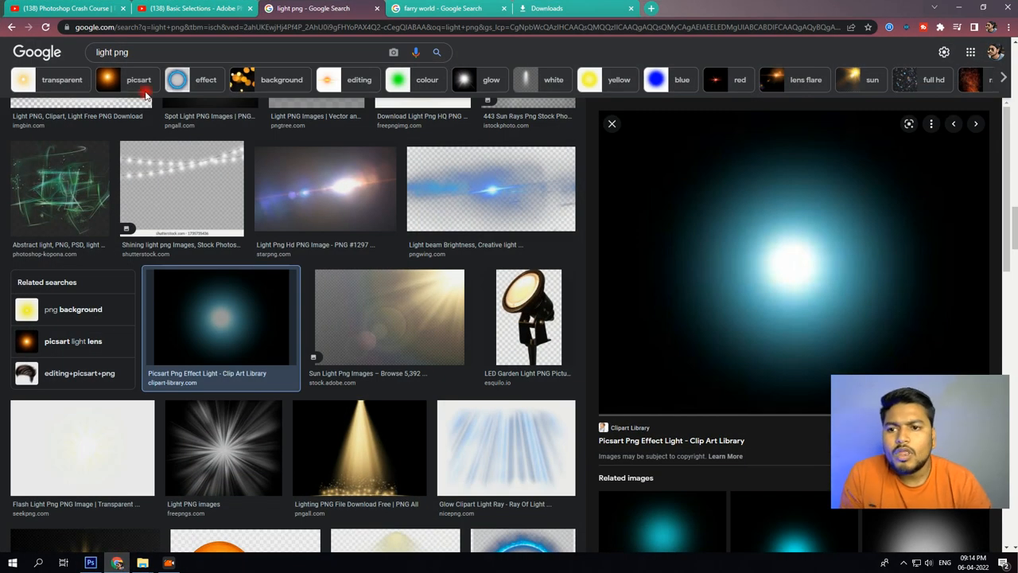
{"action": "double_click", "coordinate": [105, 53]}
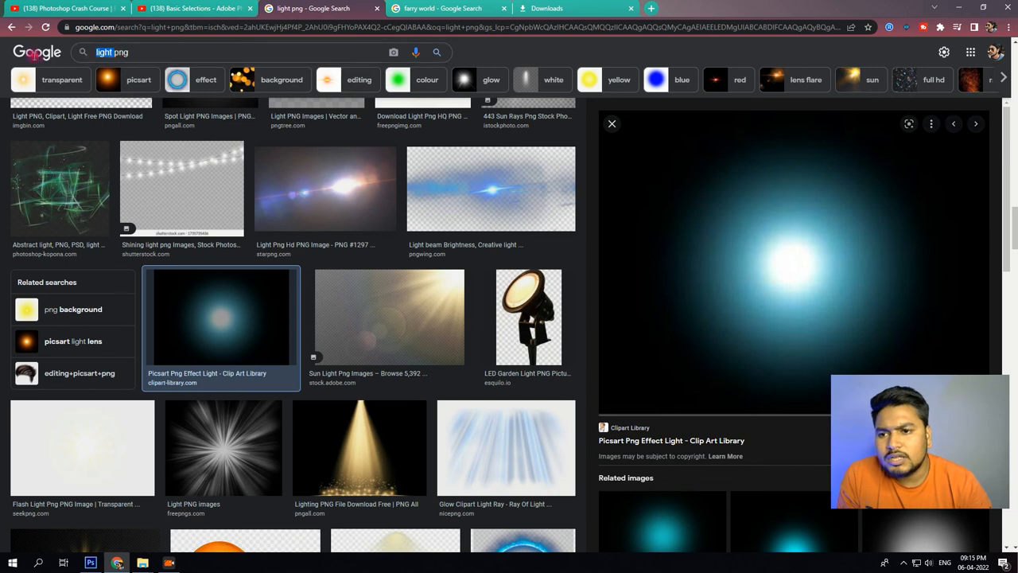
{"action": "type", "text": "girl"}
{"action": "key", "text": "Return"}
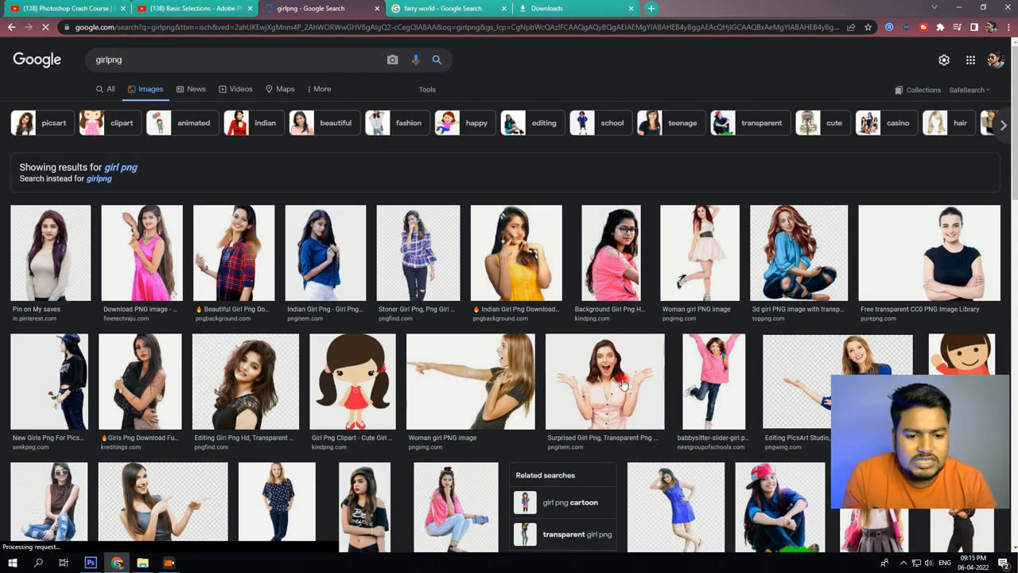
Preview the Indian girl PNG in the yellow dress from pngbackground.com and save the image.
{"action": "left_click", "coordinate": [889, 252]}
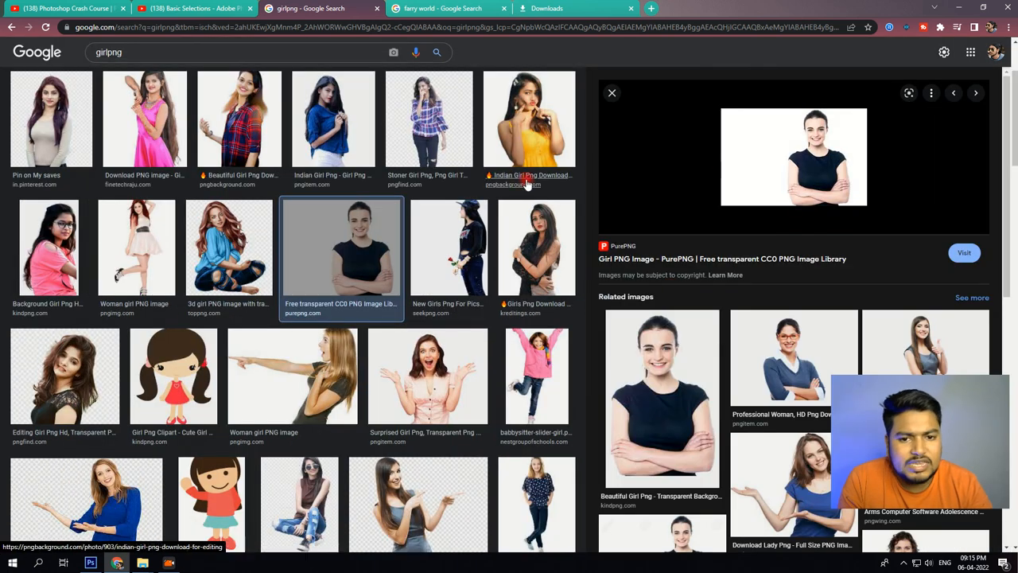
{"action": "left_click", "coordinate": [501, 135]}
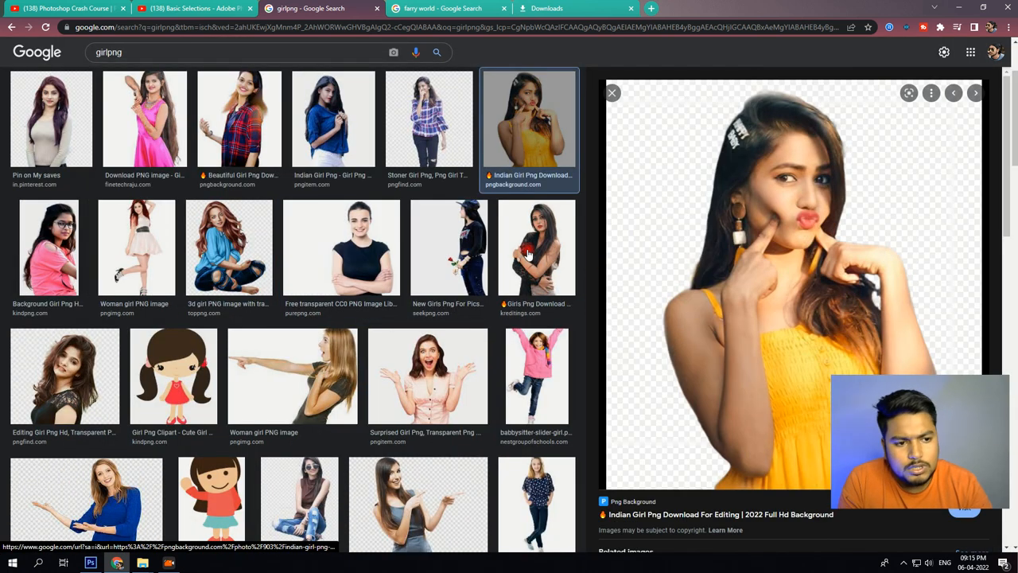
{"action": "right_click", "coordinate": [783, 251]}
{"action": "left_click", "coordinate": [820, 359]}
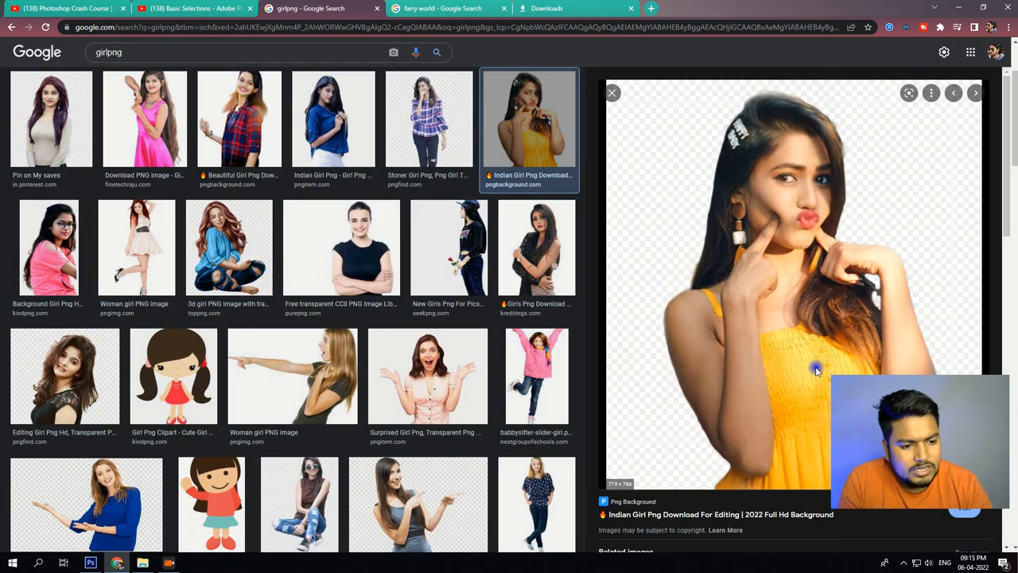
{"action": "key", "text": "Return"}
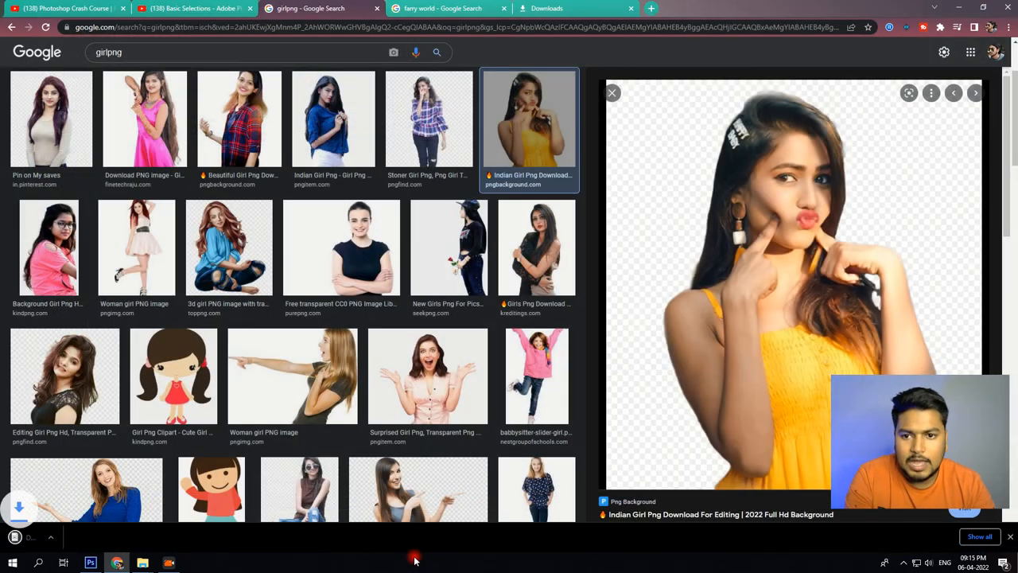
Switch back to Photoshop and open the file Download from PngBackground.com - 903.png.
{"action": "left_click", "coordinate": [116, 564]}
{"action": "left_click", "coordinate": [92, 564]}
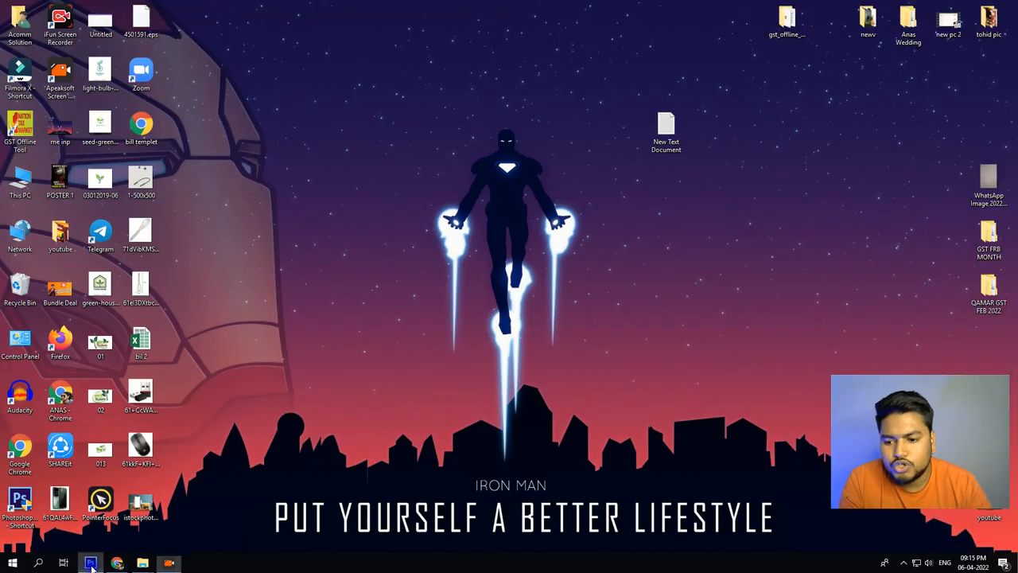
{"action": "left_click", "coordinate": [90, 564]}
{"action": "left_click", "coordinate": [32, 8]}
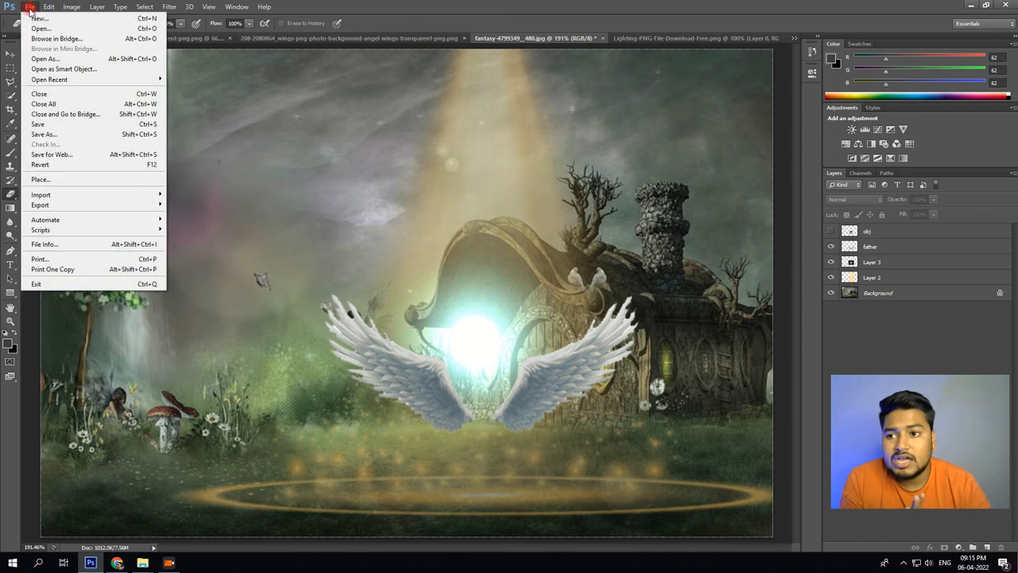
{"action": "left_click", "coordinate": [39, 29]}
{"action": "double_click", "coordinate": [545, 150]}
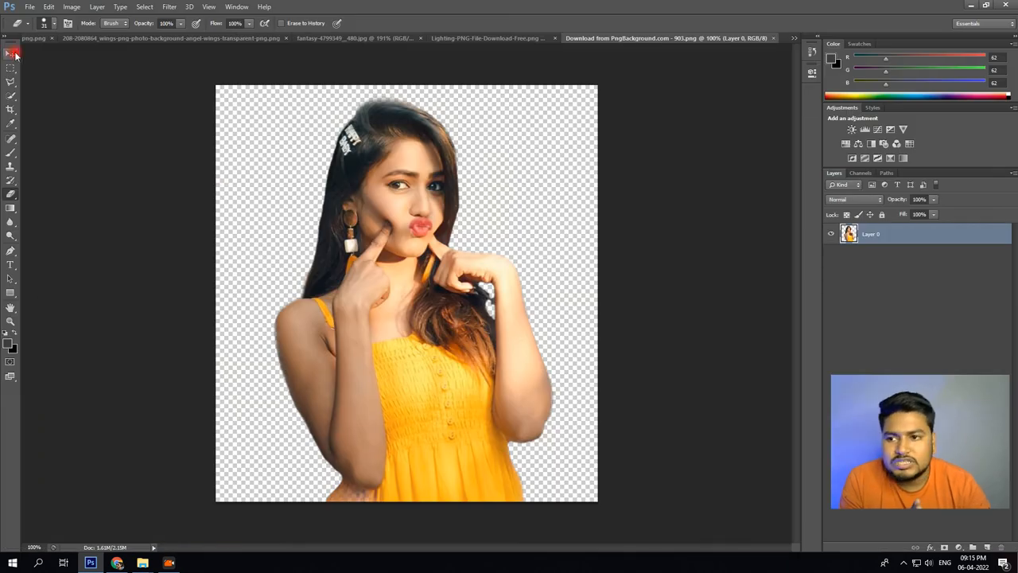
Bring the girl in the yellow dress into the fantasy house document, scale her down, and place her in front of the waterfall.
{"action": "key", "text": "v"}
{"action": "left_click_drag", "start_coordinate": [362, 195], "coordinate": [372, 241]}
{"action": "key", "text": "ctrl+t"}
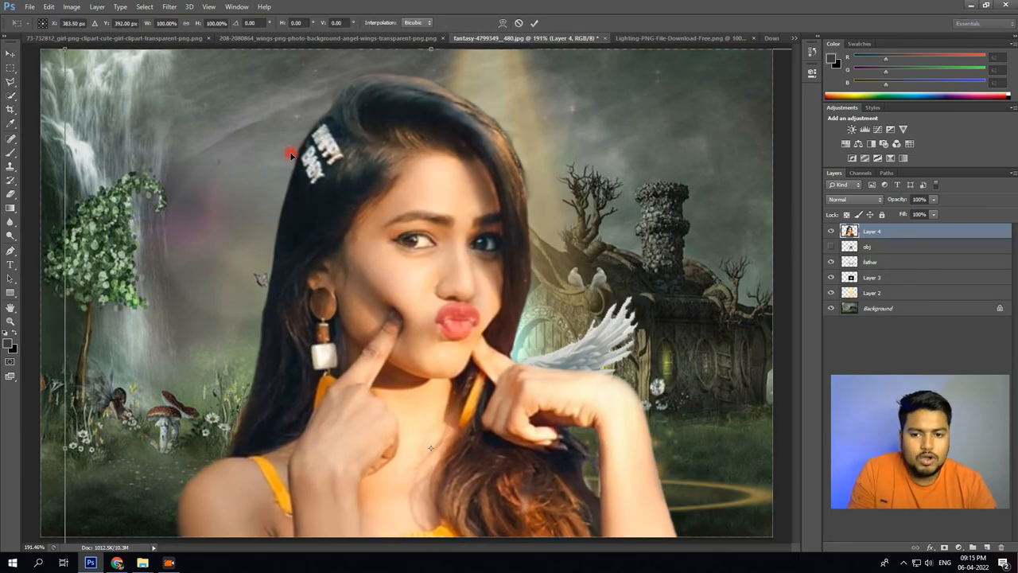
{"action": "left_click_drag", "start_coordinate": [66, 49], "coordinate": [536, 287]}
{"action": "left_click_drag", "start_coordinate": [608, 463], "coordinate": [508, 301]}
{"action": "left_click_drag", "start_coordinate": [293, 240], "coordinate": [409, 368]}
{"action": "left_click_drag", "start_coordinate": [523, 419], "coordinate": [218, 349]}
{"action": "key", "text": "Return"}
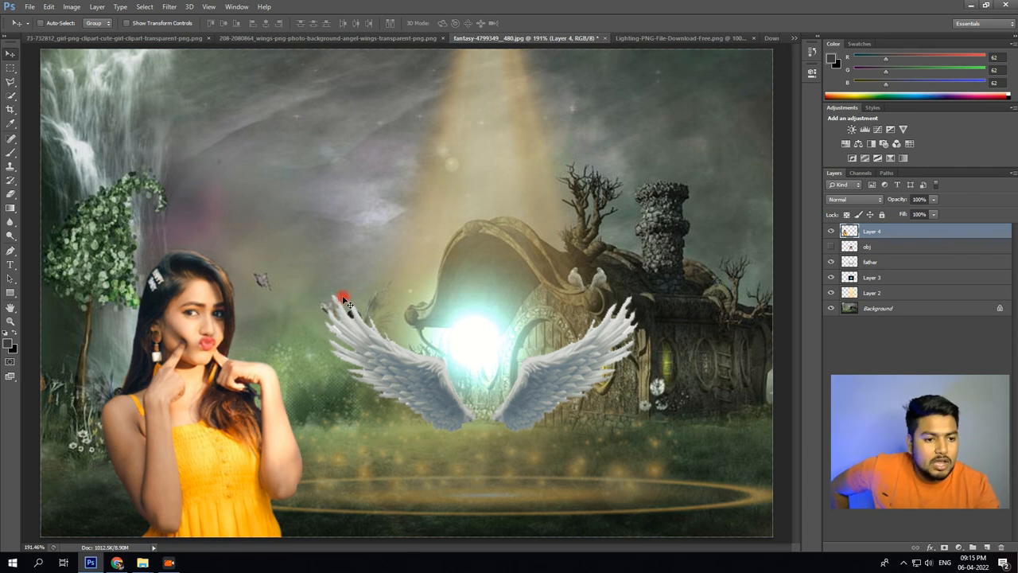
Hide the yellow-dress girl on Layer 4 and show the cartoon girl layer obj again.
{"action": "left_click", "coordinate": [831, 231]}
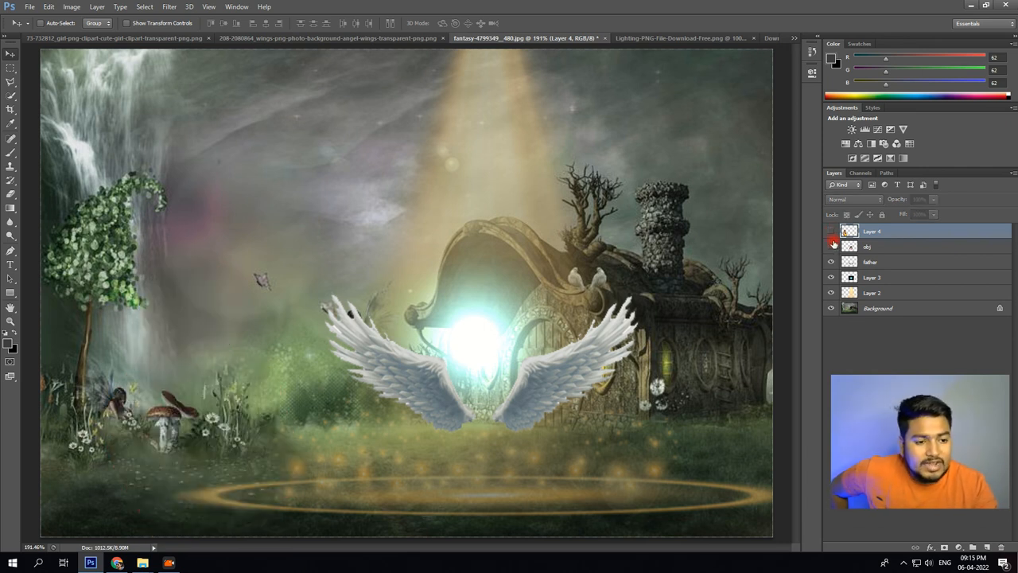
{"action": "left_click", "coordinate": [831, 246]}
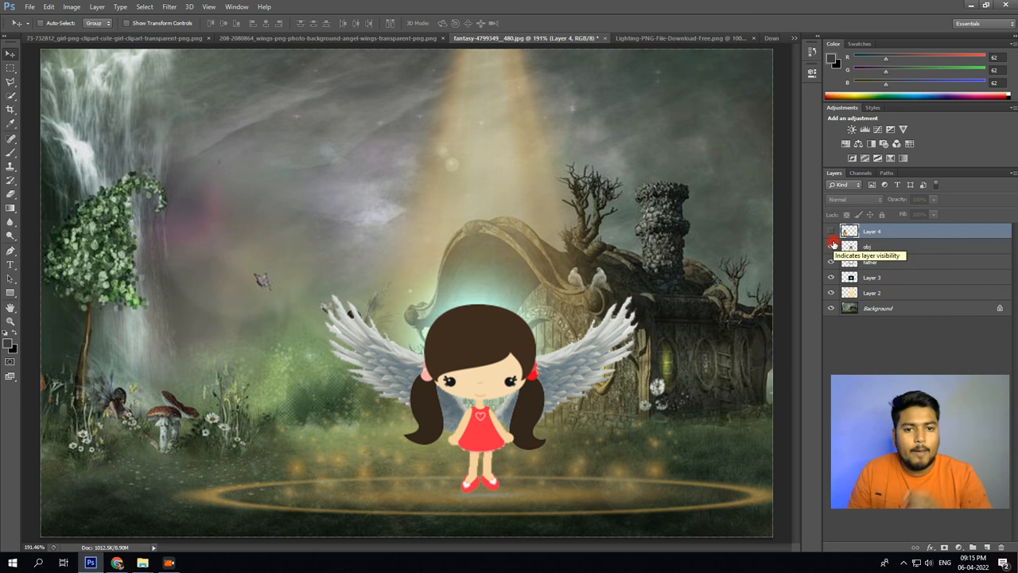